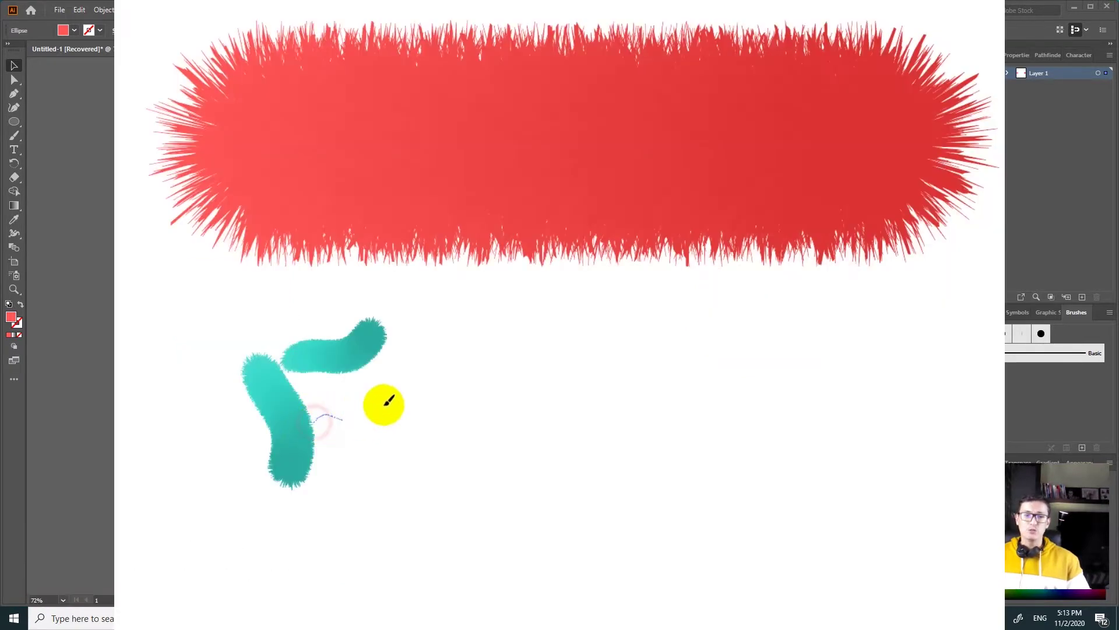
# Paint teal fur strokes forming letters, undoing the huge loop across the bottom
pyautogui.moveTo(389, 389)
pyautogui.mouseDown()
pyautogui.moveTo(429, 461)
pyautogui.moveTo(452, 473)
pyautogui.mouseUp()
pyautogui.moveTo(471, 395); pyautogui.dragTo(518, 502)
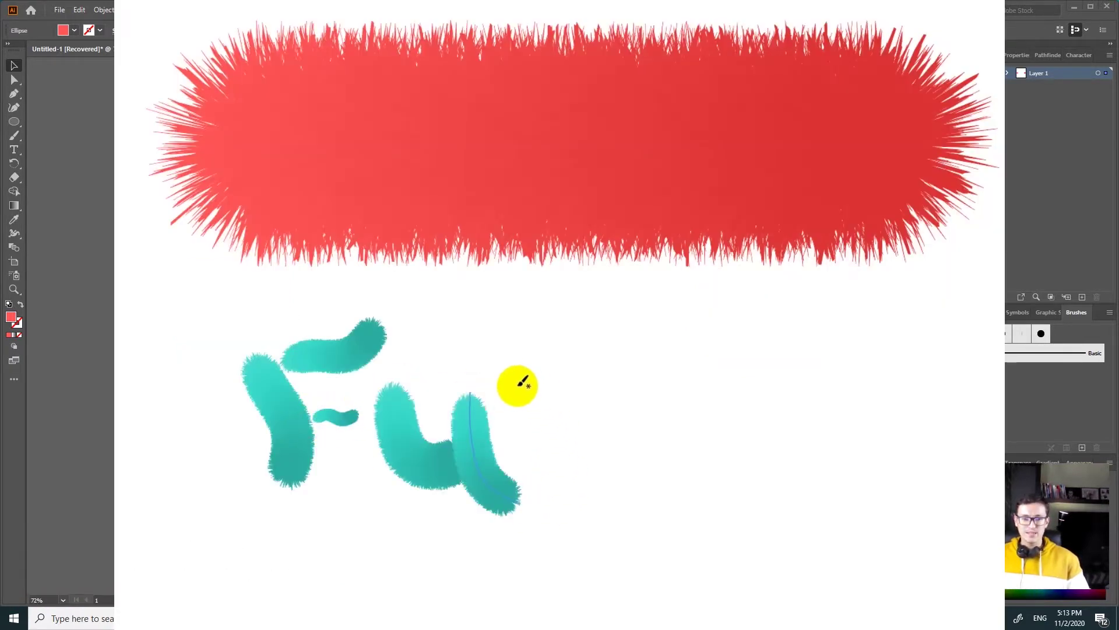
pyautogui.moveTo(513, 328); pyautogui.dragTo(545, 492)
pyautogui.moveTo(525, 343)
pyautogui.mouseDown()
pyautogui.moveTo(613, 344)
pyautogui.moveTo(583, 386)
pyautogui.mouseUp()
pyautogui.moveTo(583, 386)
pyautogui.mouseDown()
pyautogui.moveTo(661, 470)
pyautogui.moveTo(708, 475)
pyautogui.mouseUp()
pyautogui.moveTo(697, 317)
pyautogui.mouseDown()
pyautogui.moveTo(724, 382)
pyautogui.moveTo(413, 575)
pyautogui.moveTo(157, 600)
pyautogui.mouseUp()
pyautogui.hotkey('ctrl', 'z')
pyautogui.moveTo(830, 309); pyautogui.dragTo(492, 548)
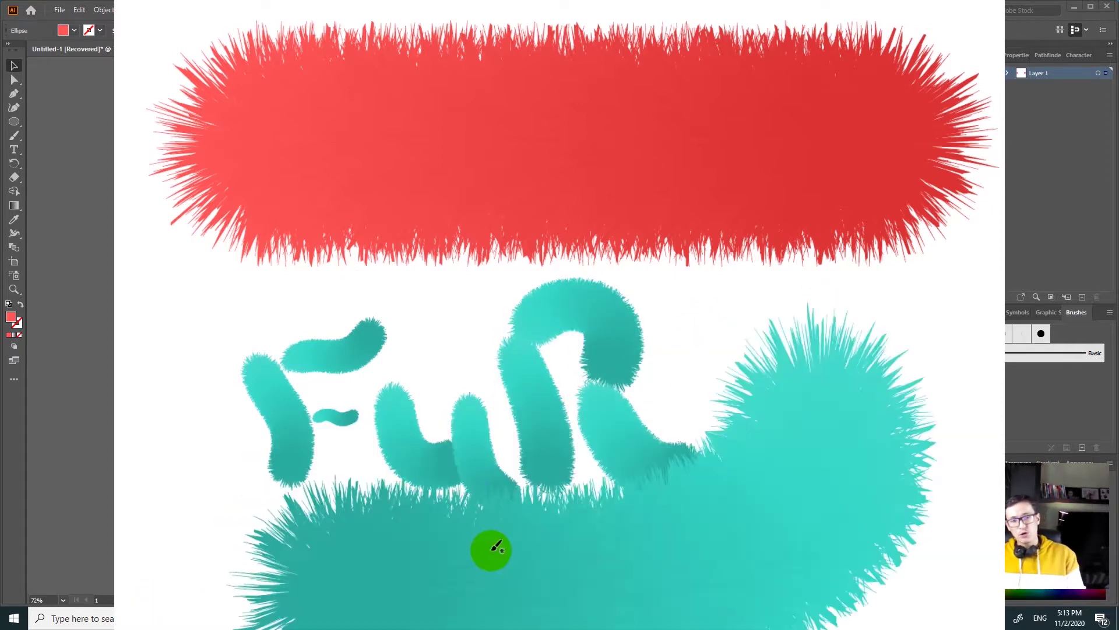
pyautogui.press('v')
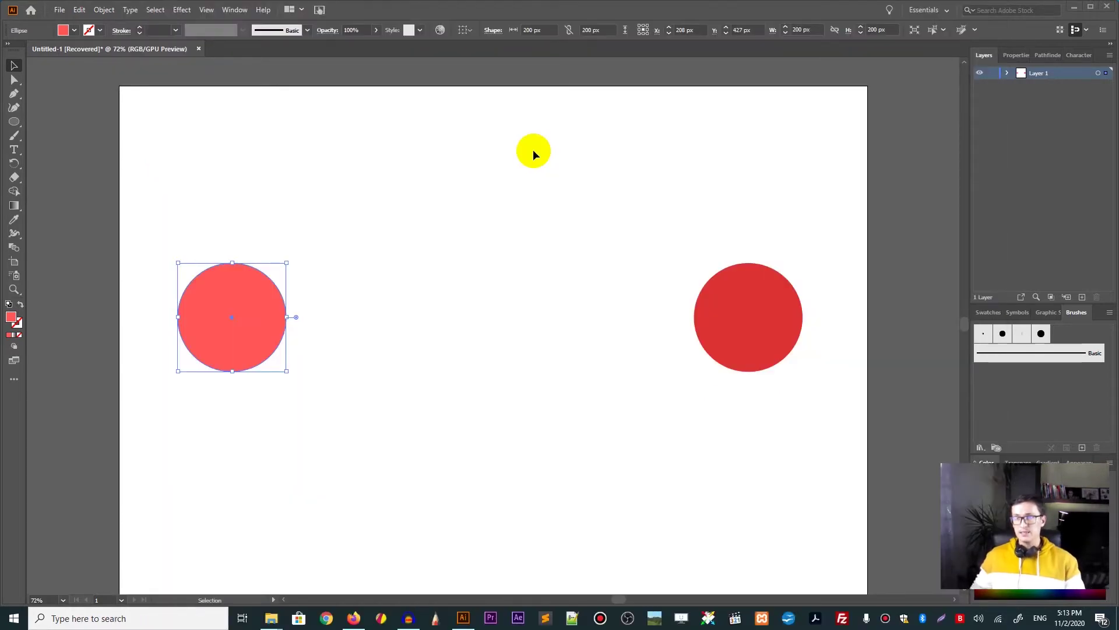
# Cancel the new document setup, then select both the light and dark red circles
pyautogui.click(59, 9)
pyautogui.click(69, 20)
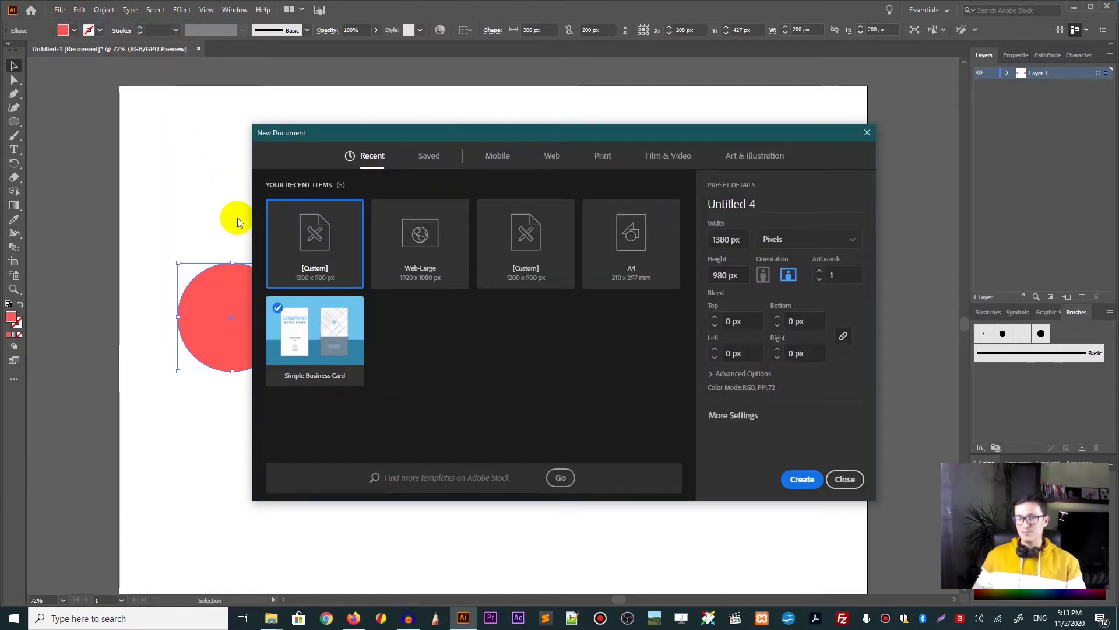
pyautogui.press('Escape')
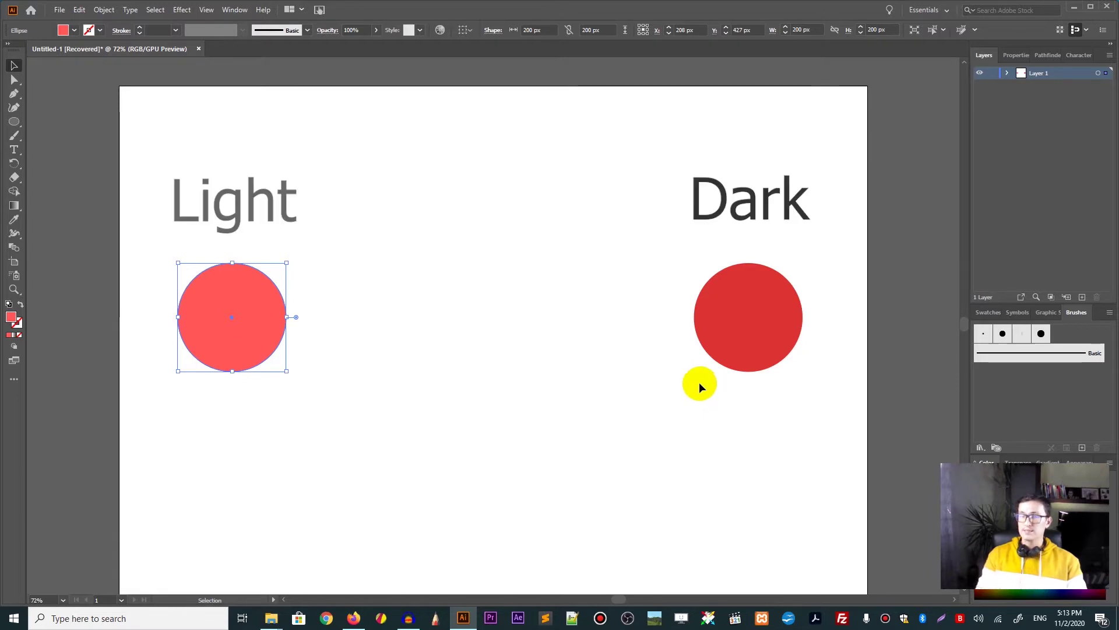
pyautogui.click(256, 317)
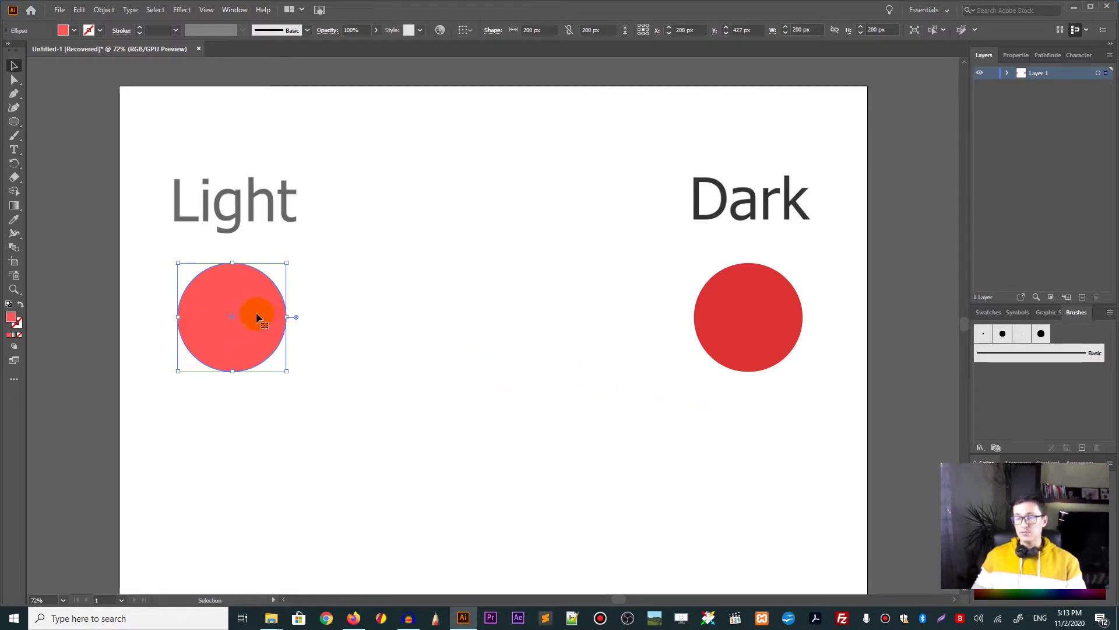
pyautogui.hotkey('ctrl', 'a')
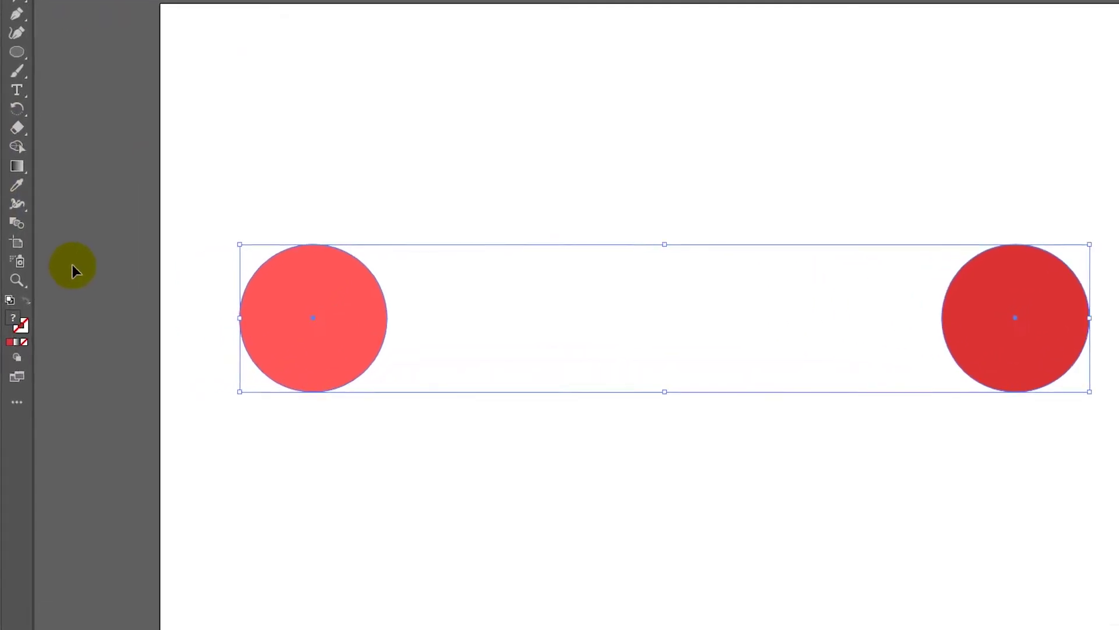
# Blend the light and dark red circles with 100 specified steps into one capsule
pyautogui.doubleClick(18, 213)
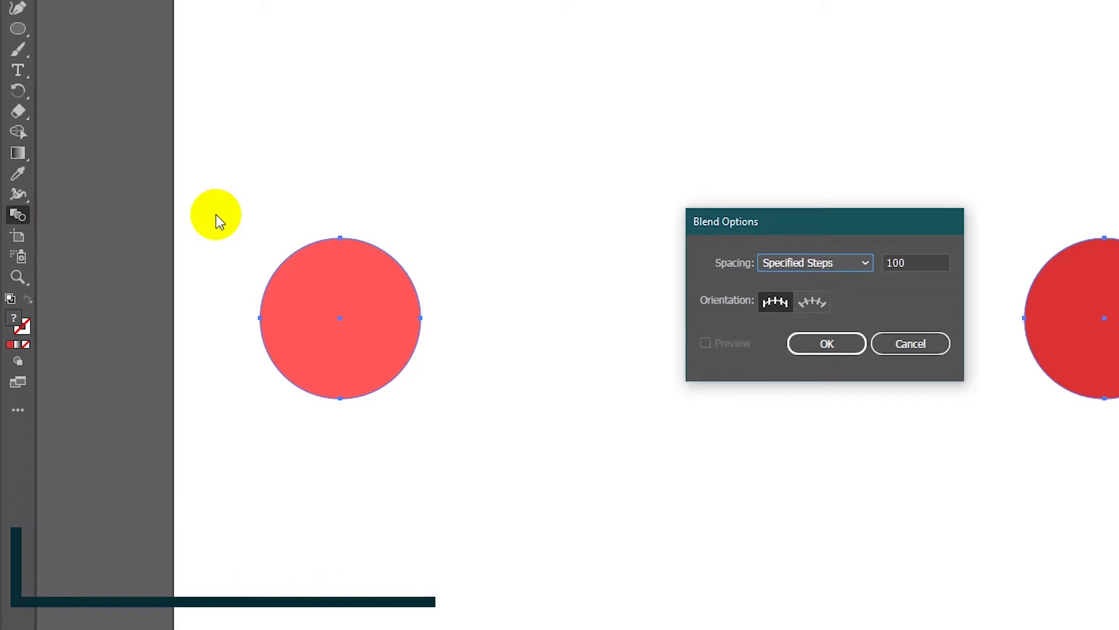
pyautogui.click(806, 260)
pyautogui.click(810, 300)
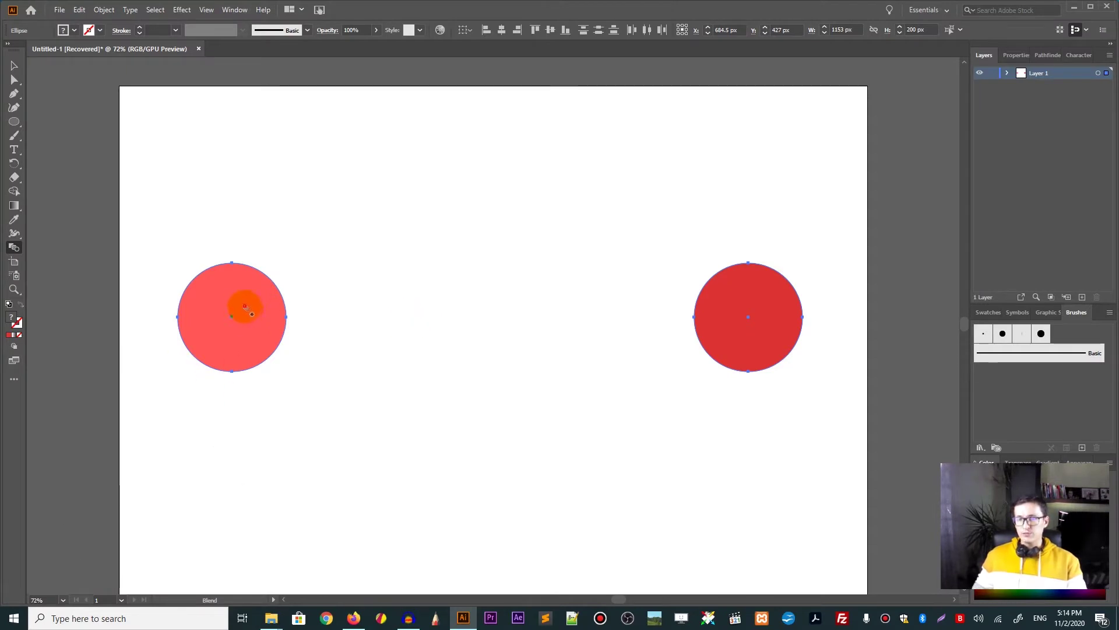
pyautogui.click(754, 283)
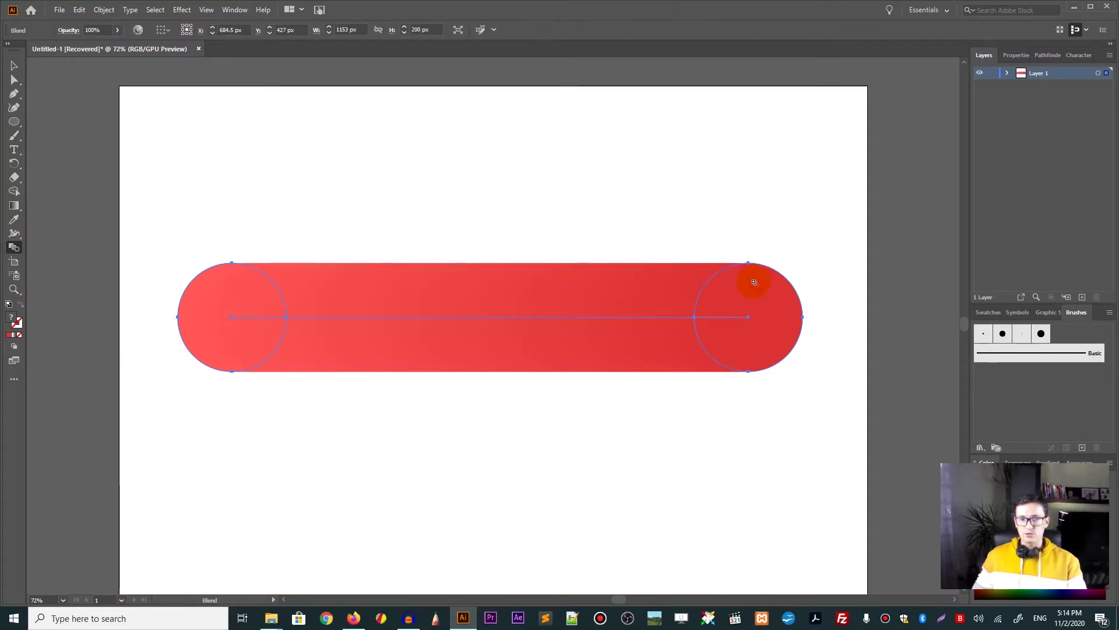
pyautogui.click(17, 67)
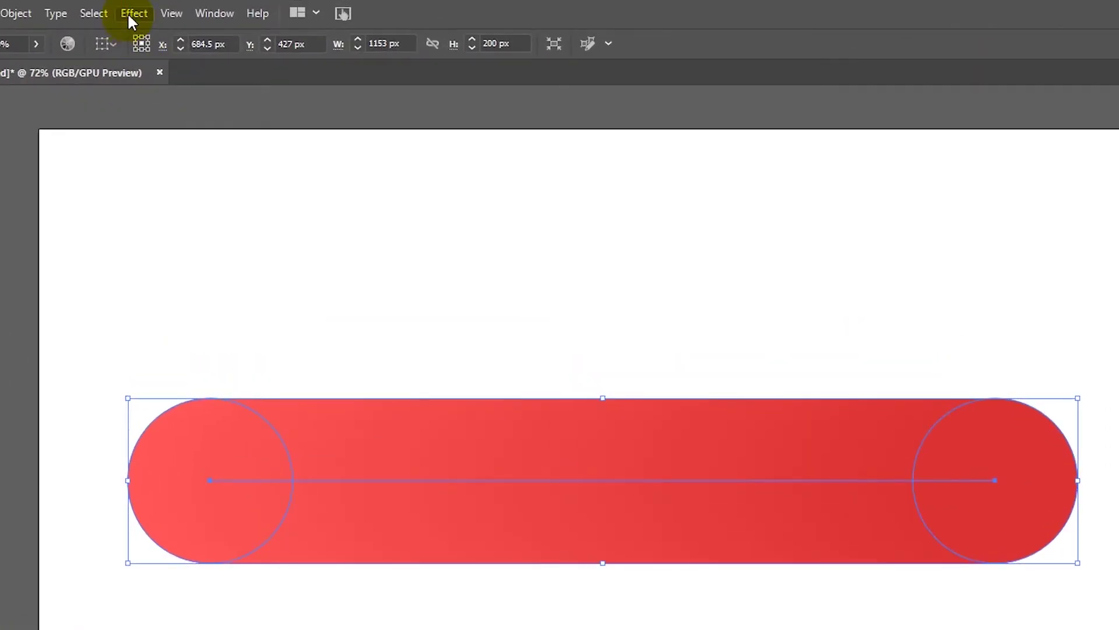
# Apply a Roughen effect with 45% size and 40/in detail to the red blend
pyautogui.click(149, 13)
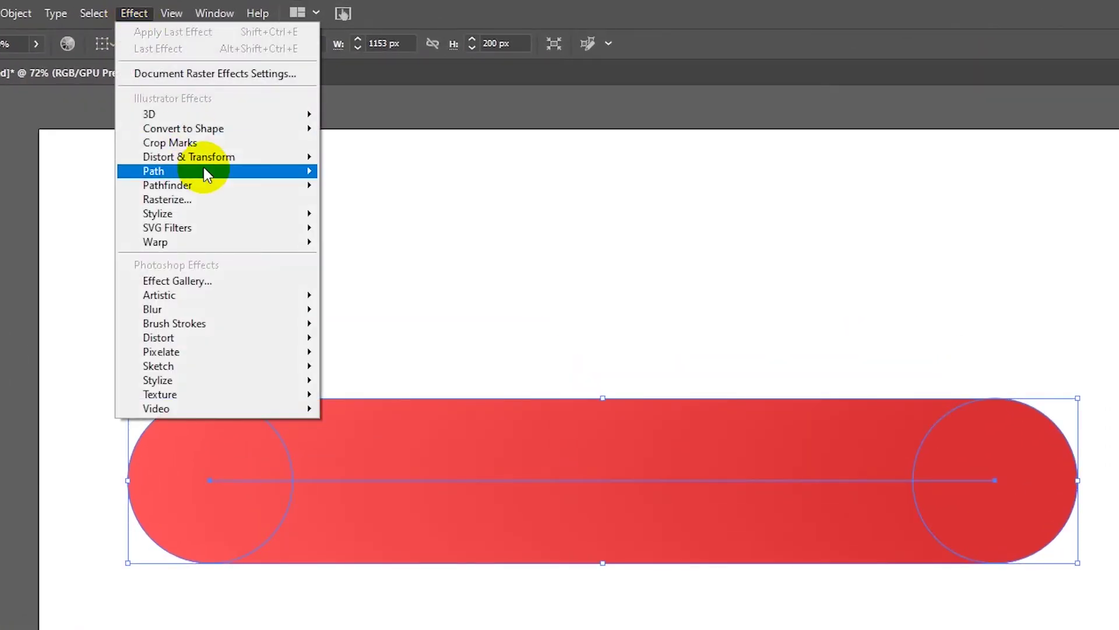
pyautogui.moveTo(198, 157)
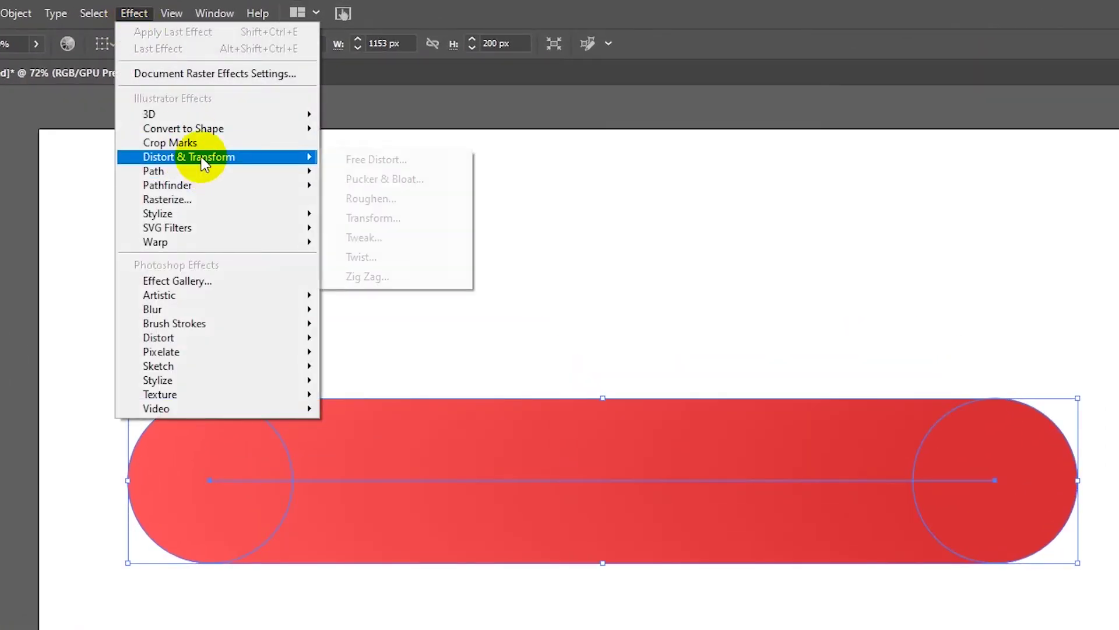
pyautogui.click(420, 196)
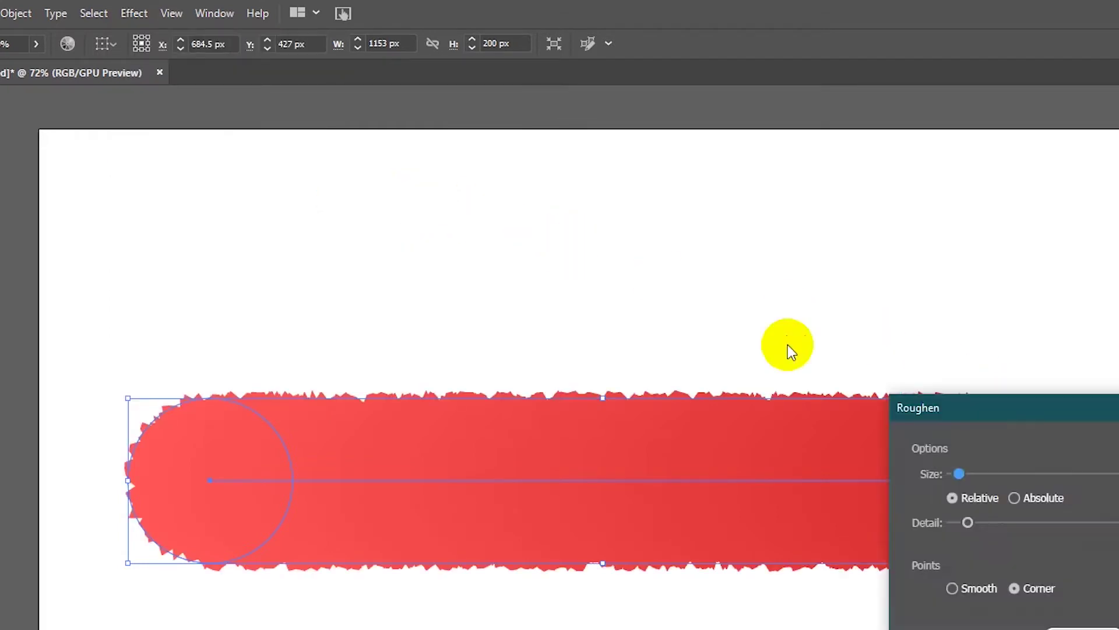
pyautogui.moveTo(969, 407); pyautogui.dragTo(555, 182)
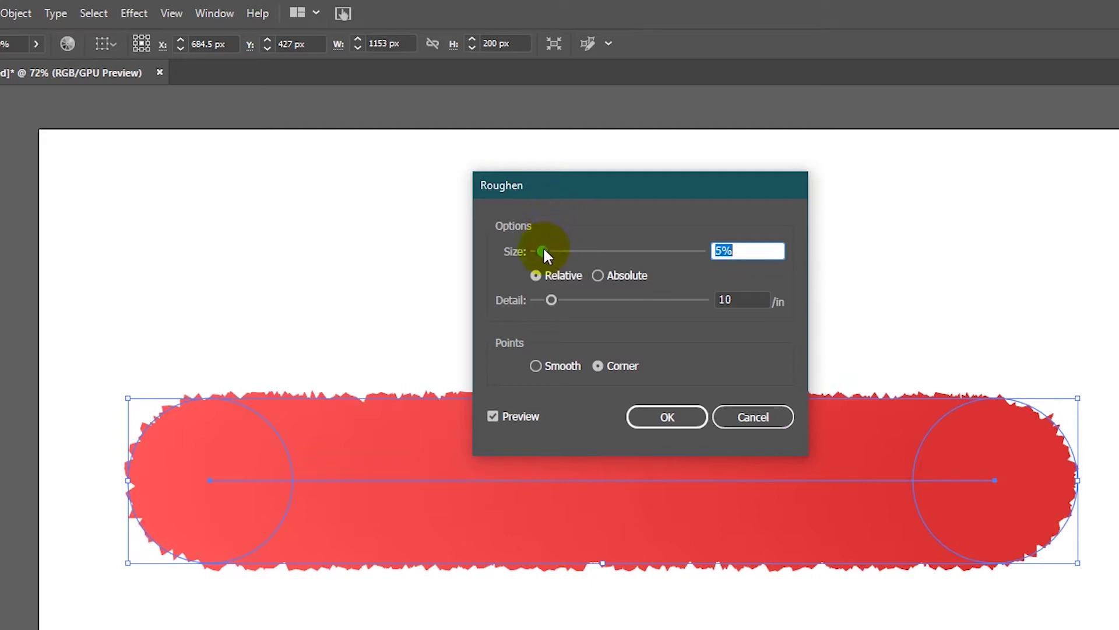
pyautogui.moveTo(543, 249); pyautogui.dragTo(610, 250)
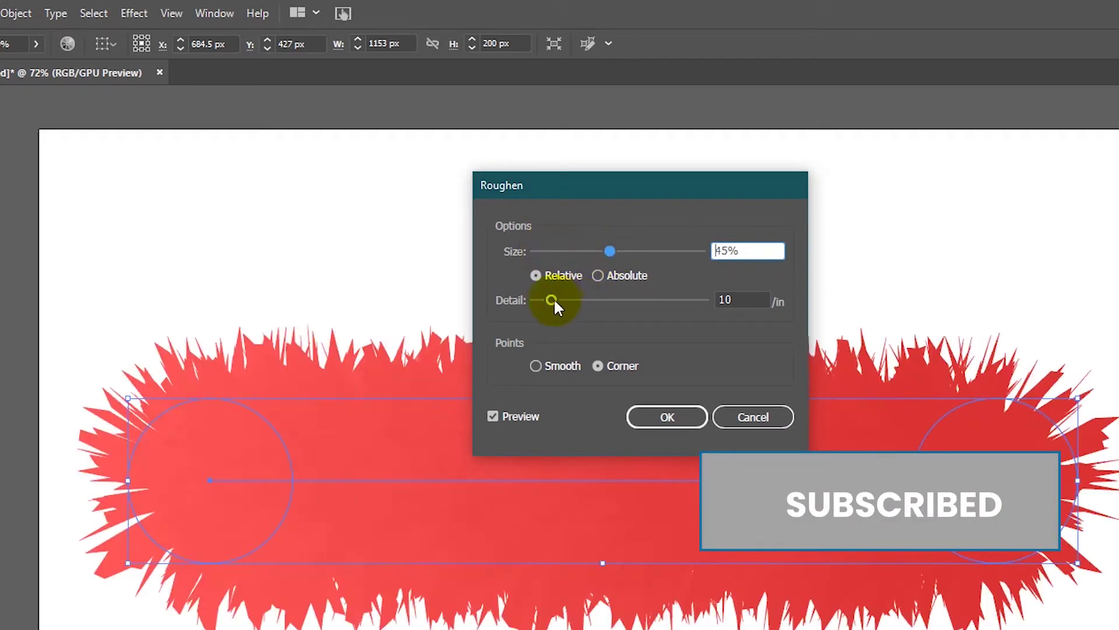
pyautogui.moveTo(555, 301); pyautogui.dragTo(603, 300)
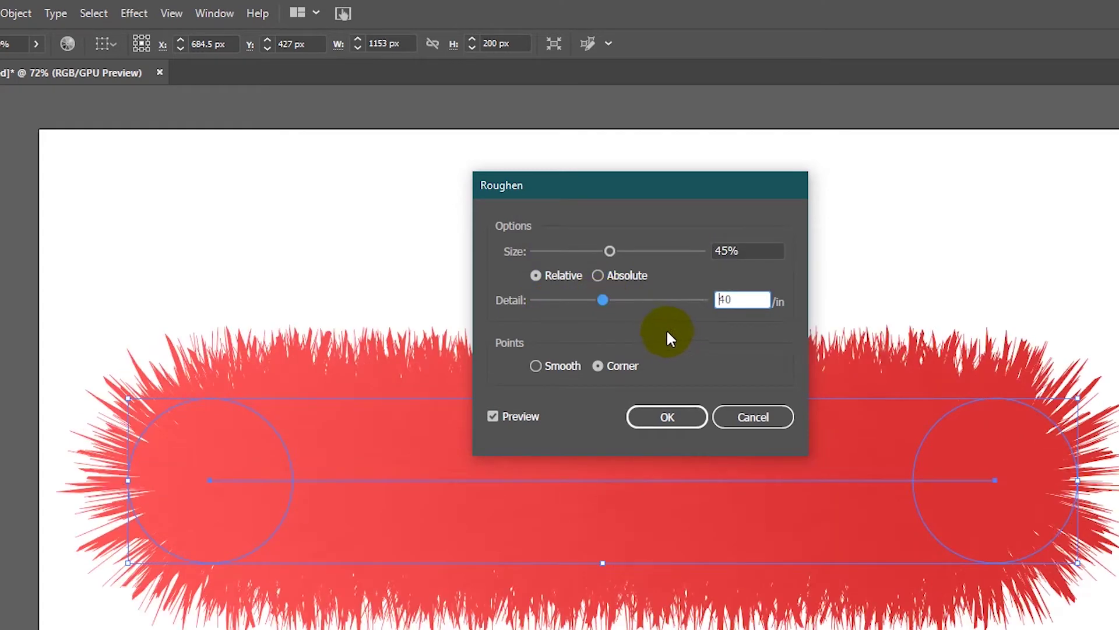
pyautogui.click(667, 413)
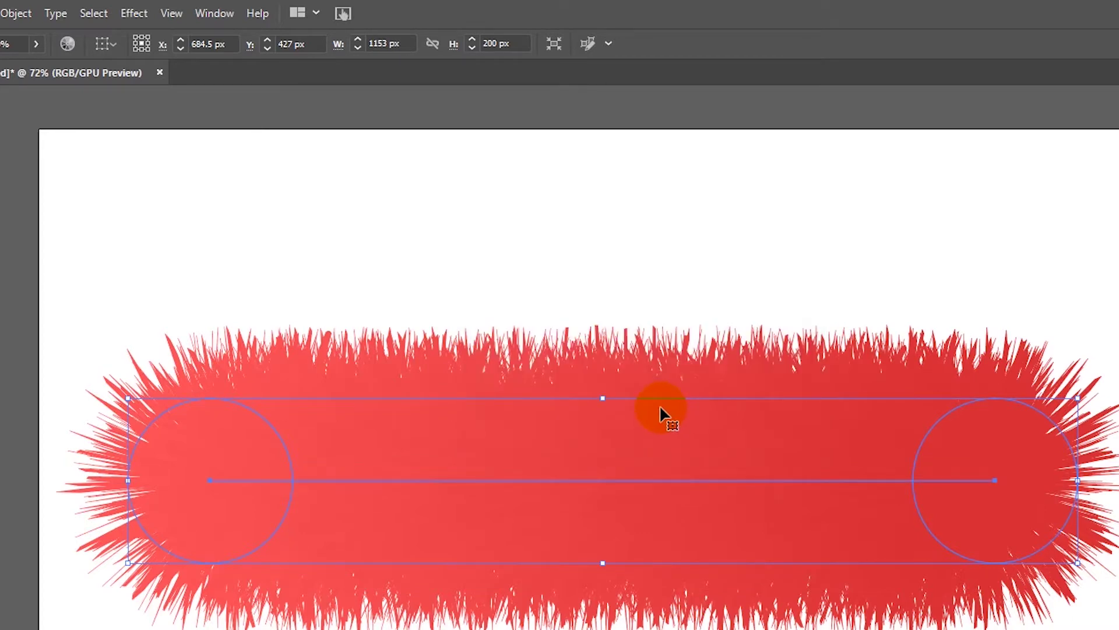
# Reposition the furry capsule, place the Brushes panel beside it, and drop the capsule in
pyautogui.moveTo(545, 480); pyautogui.dragTo(563, 421)
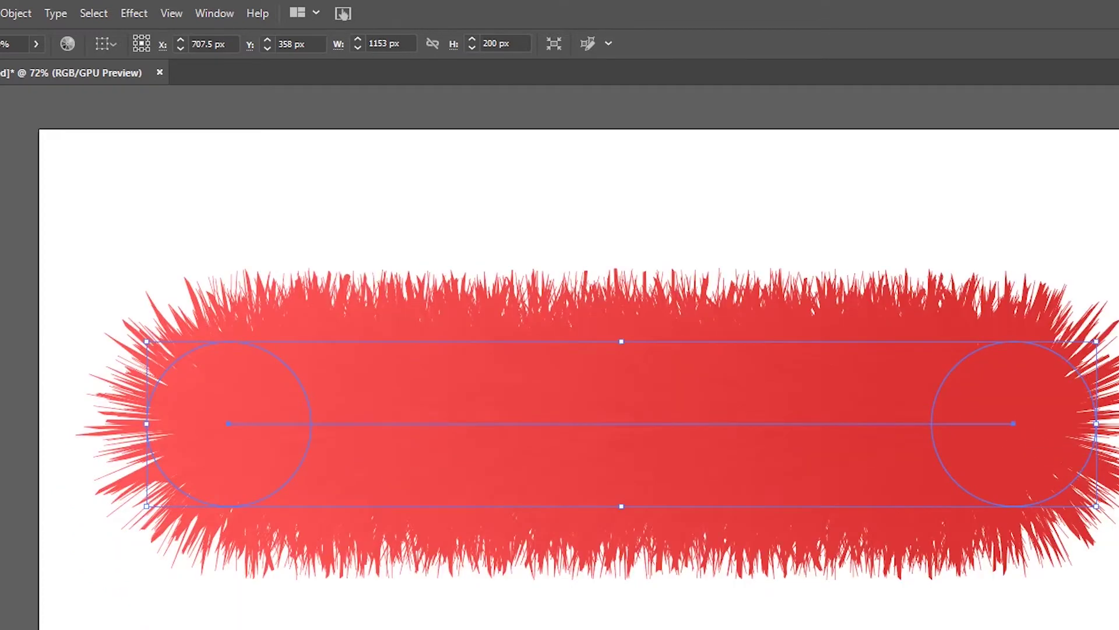
pyautogui.press('F5')
pyautogui.moveTo(619, 456); pyautogui.dragTo(596, 499)
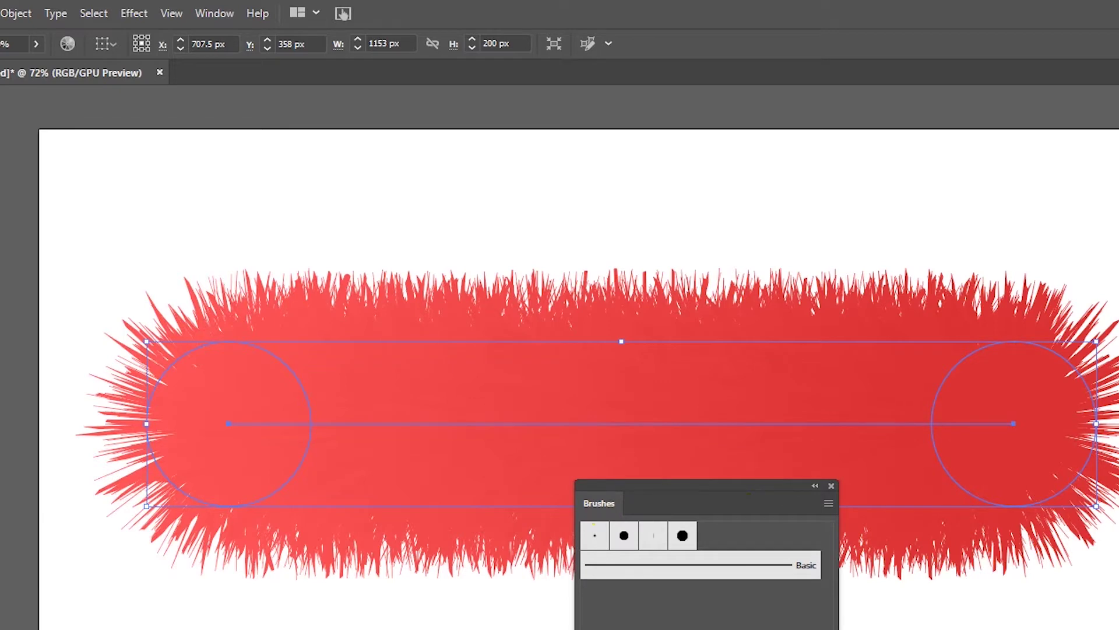
pyautogui.click(216, 13)
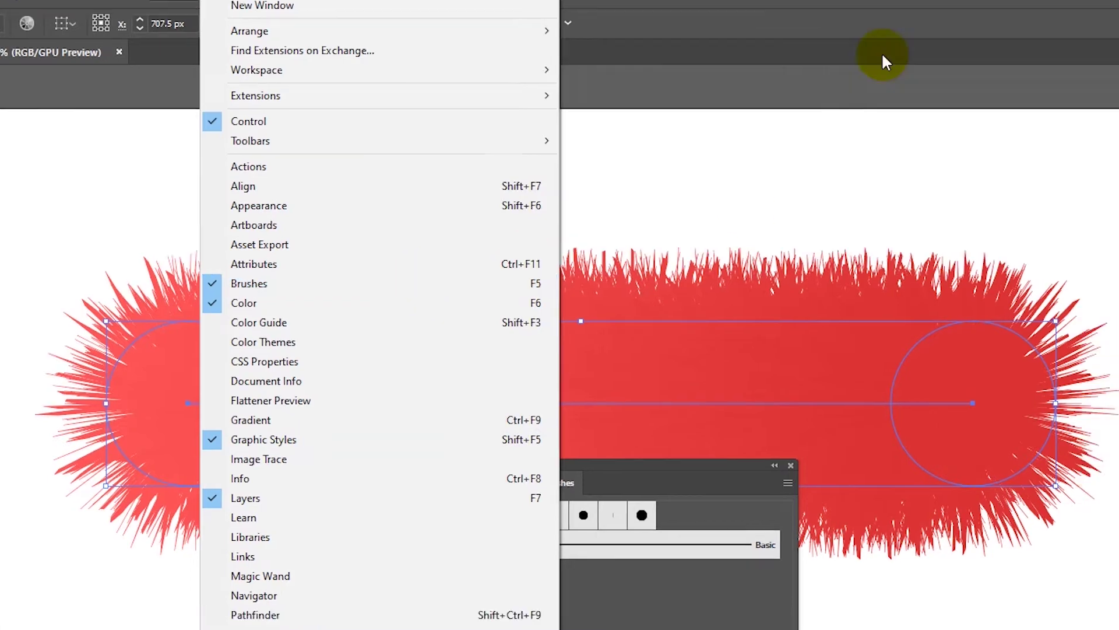
pyautogui.click(927, 73)
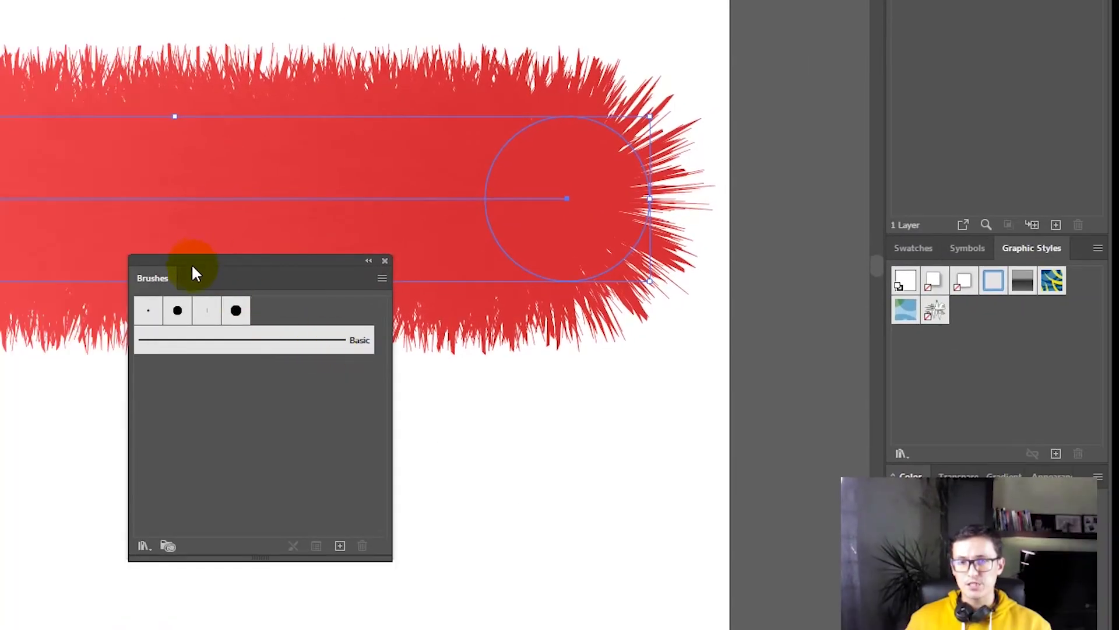
pyautogui.moveTo(195, 274); pyautogui.dragTo(762, 5)
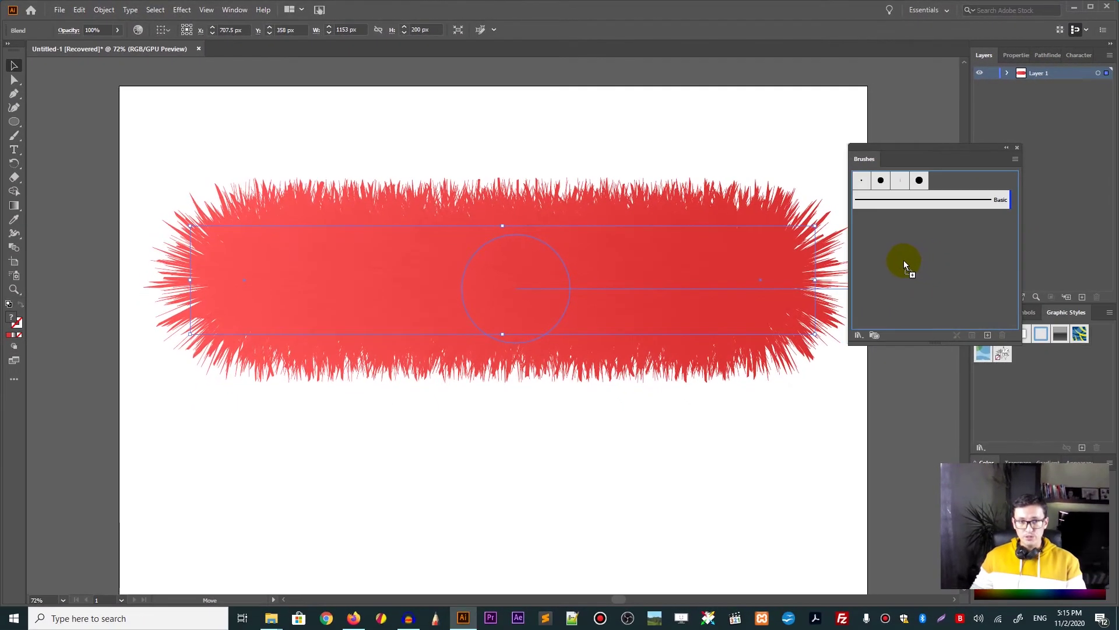
pyautogui.moveTo(904, 260); pyautogui.dragTo(904, 260)
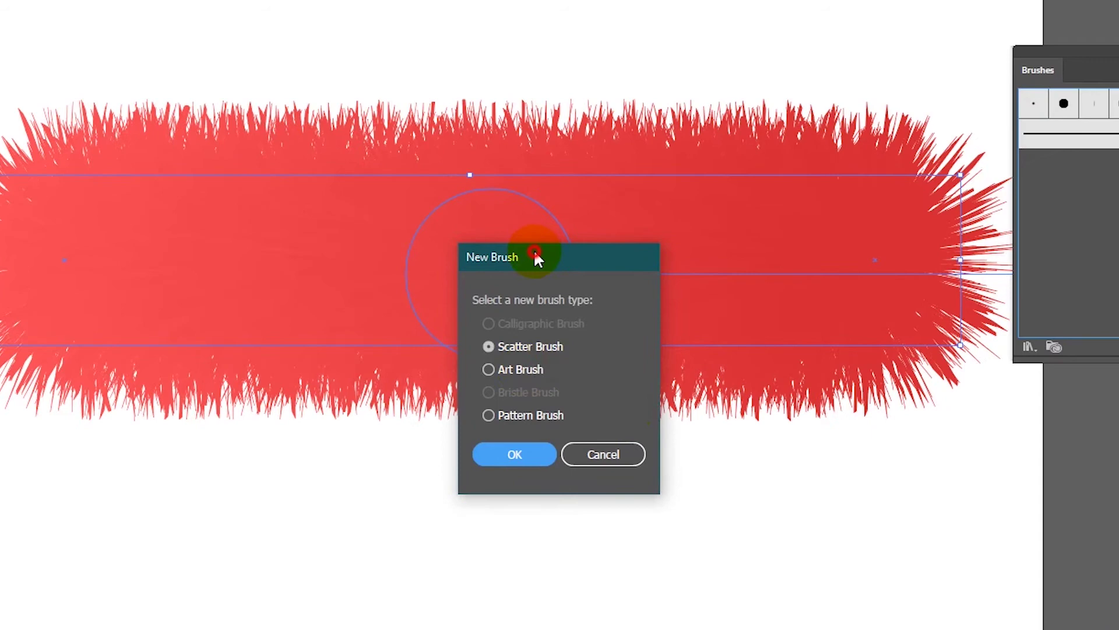
# Save the furry capsule as an Art Brush named 'Fuury', then deselect it
pyautogui.moveTo(535, 256); pyautogui.dragTo(530, 90)
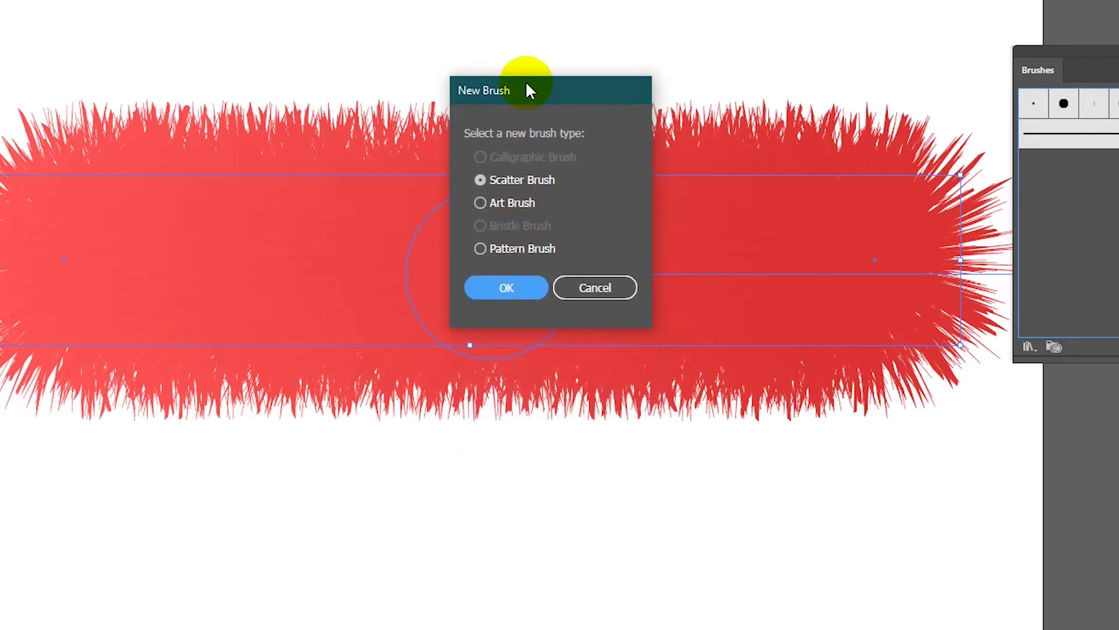
pyautogui.click(490, 202)
pyautogui.click(493, 292)
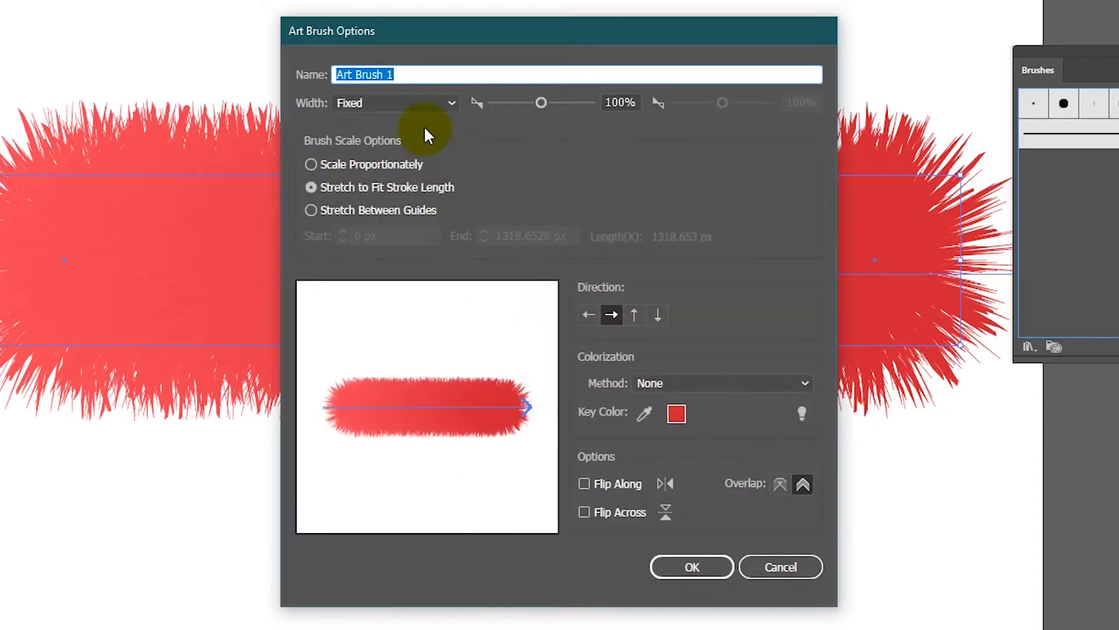
pyautogui.press('BackSpace')
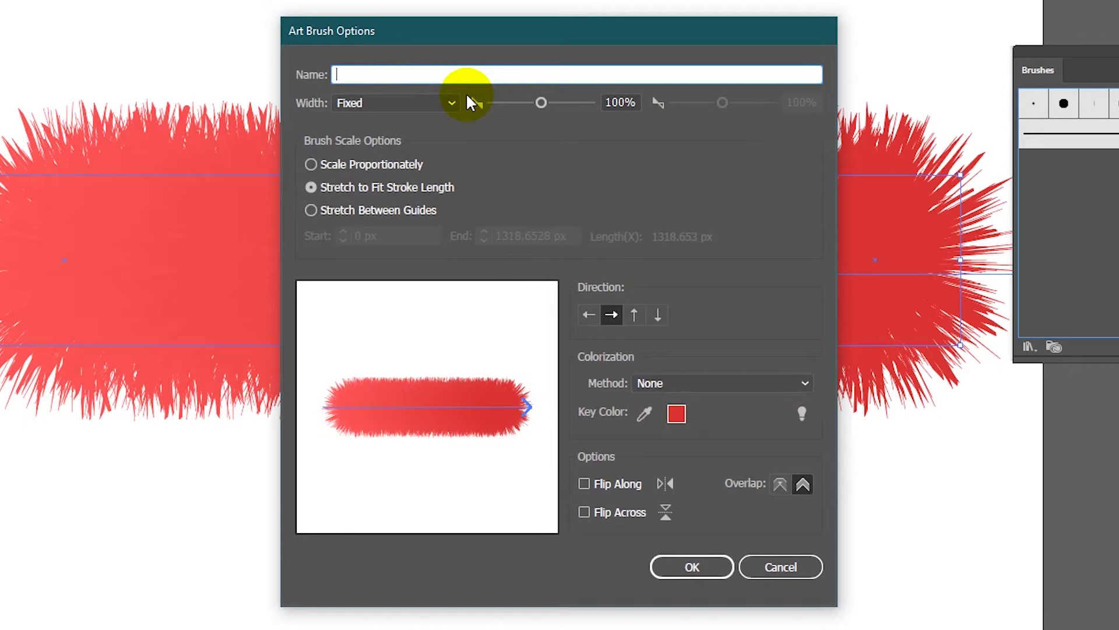
pyautogui.write('Fuury')
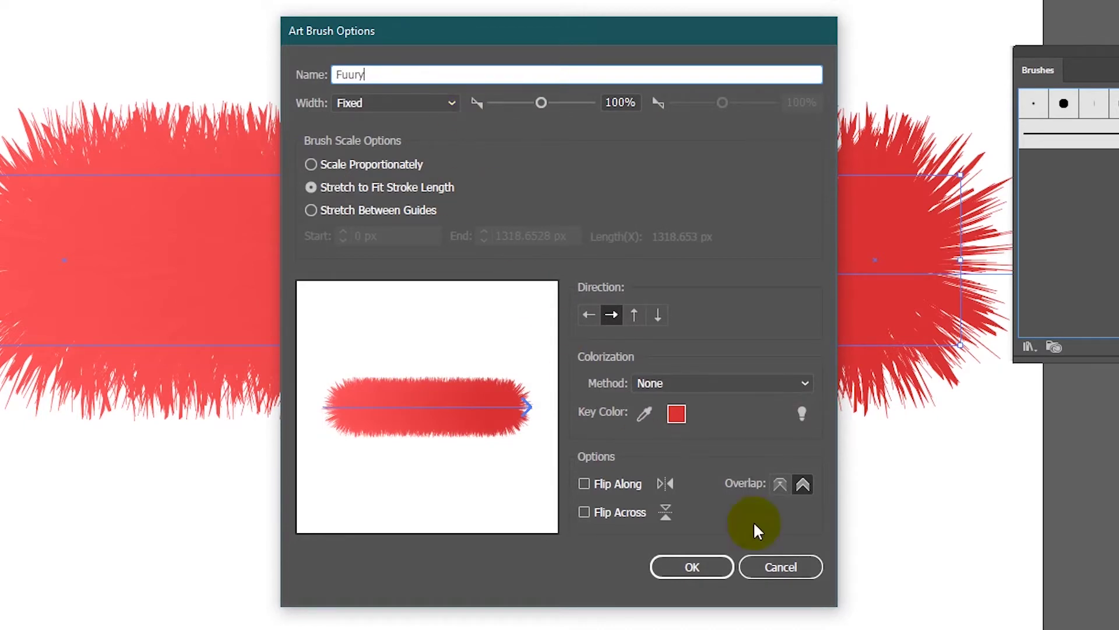
pyautogui.click(692, 566)
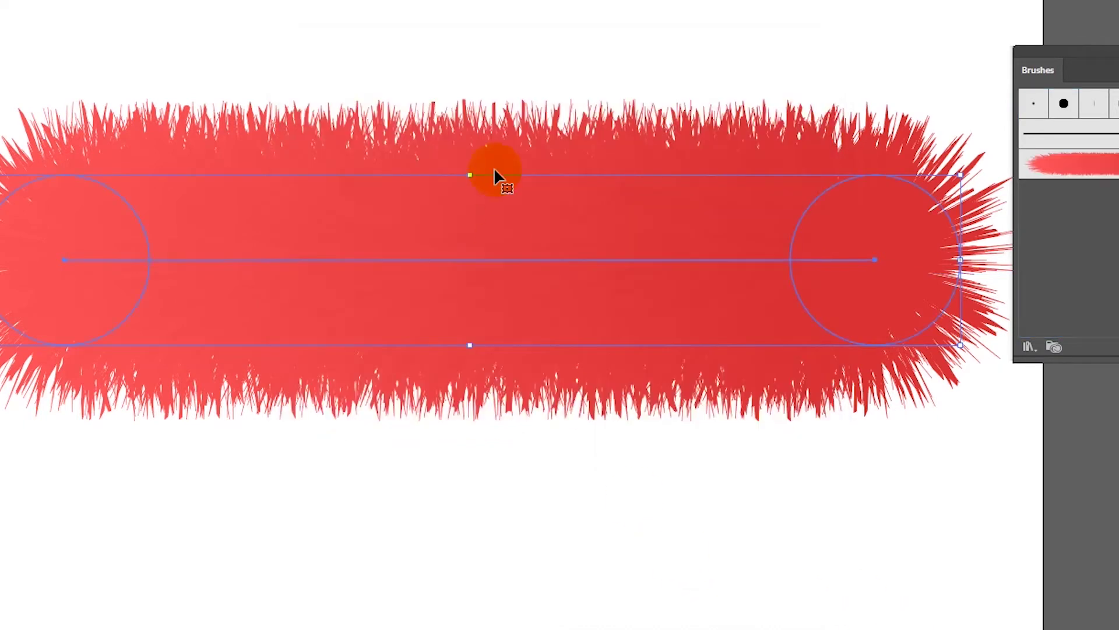
pyautogui.scroll(-3, 474, 237)
pyautogui.click(445, 379)
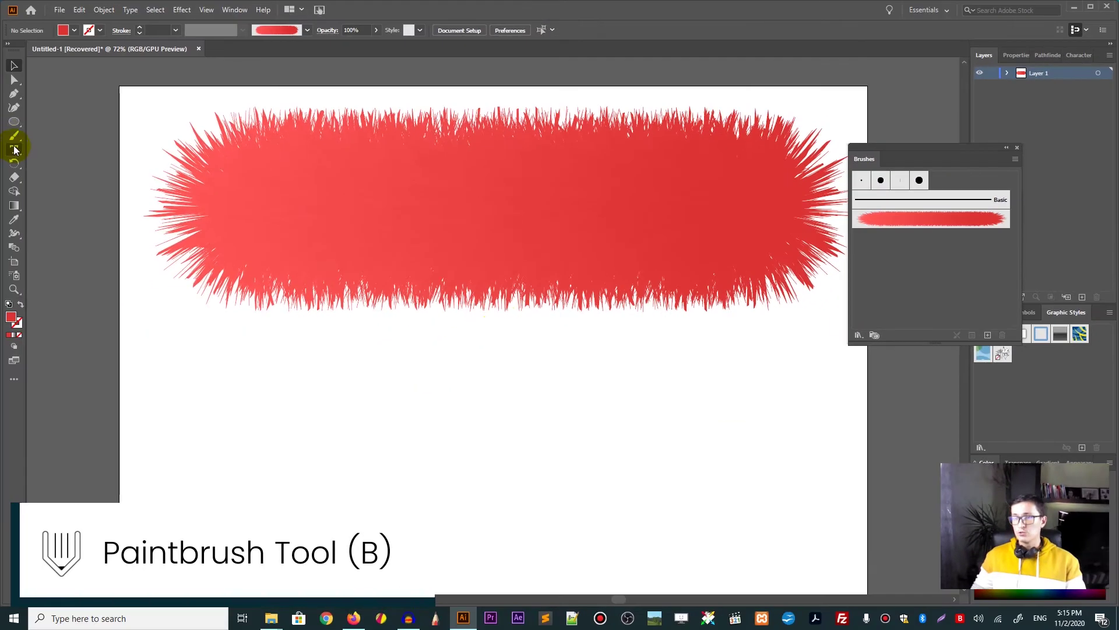
# Paint a wavy Fuury brush stroke below the capsule, then select and deselect it
pyautogui.click(14, 136)
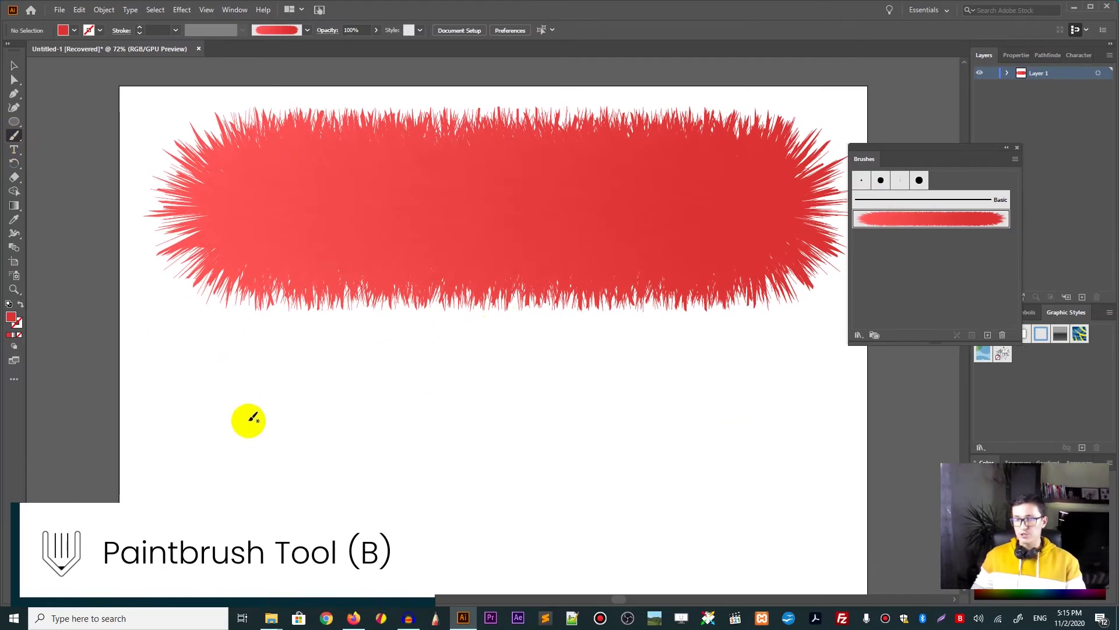
pyautogui.moveTo(250, 419); pyautogui.dragTo(554, 473)
pyautogui.click(13, 64)
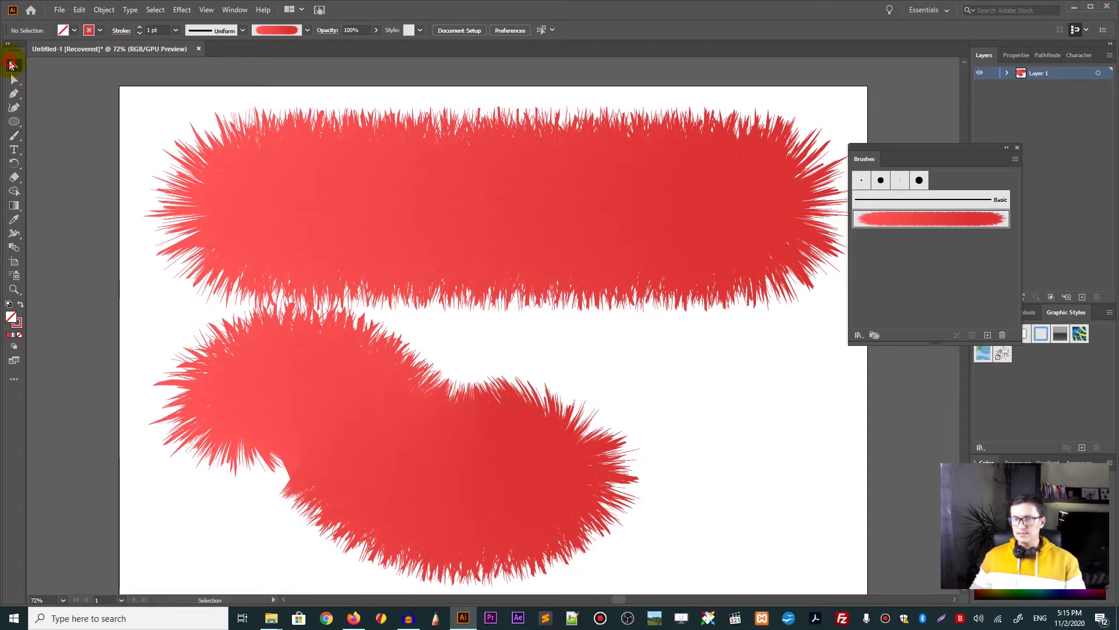
pyautogui.click(363, 442)
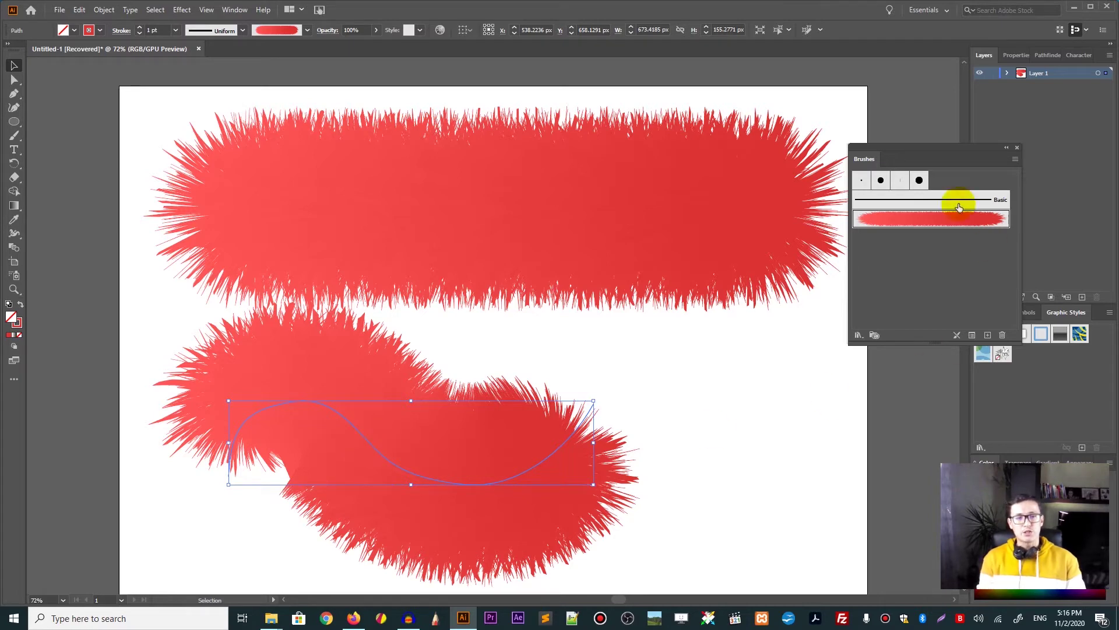
pyautogui.click(700, 368)
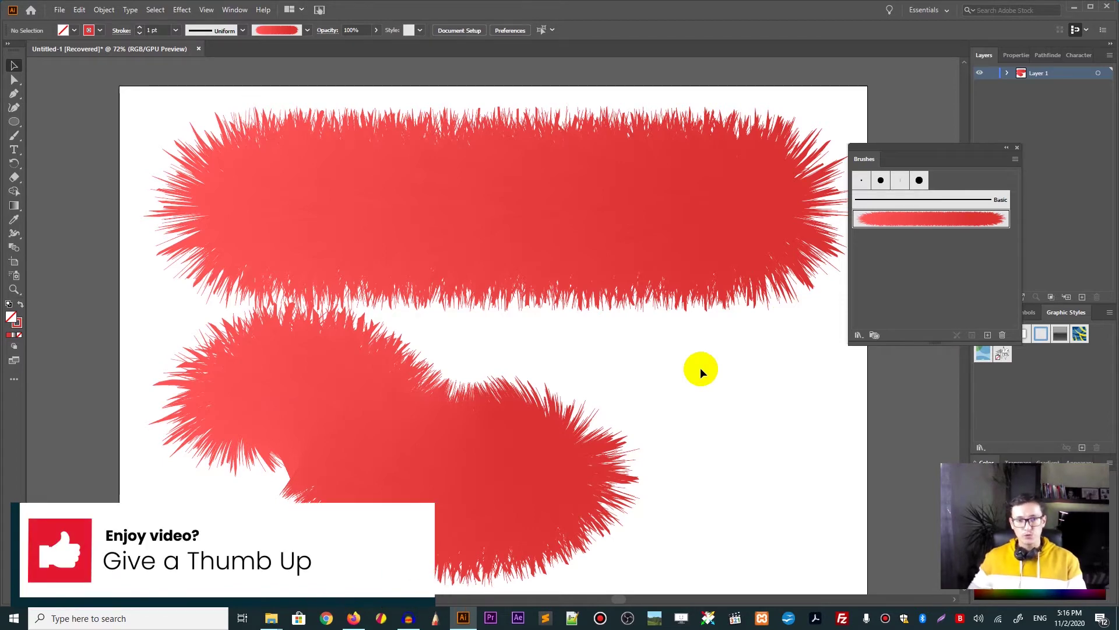
# Set the Fuury brush to Scale Proportionately, apply it to strokes, and delete the wavy stroke
pyautogui.doubleClick(927, 219)
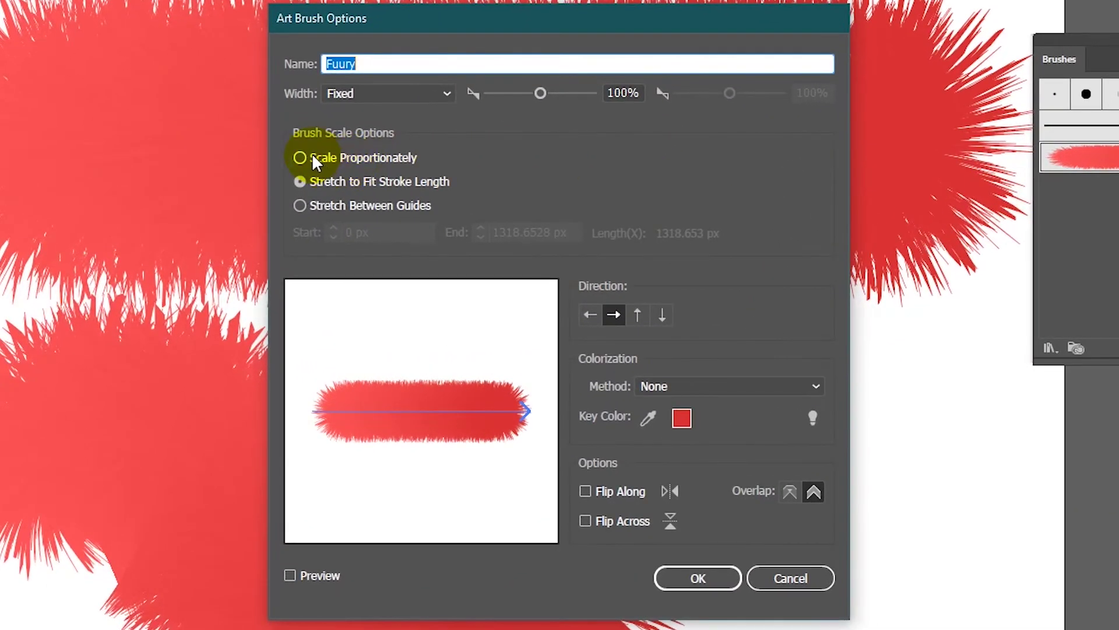
pyautogui.click(301, 158)
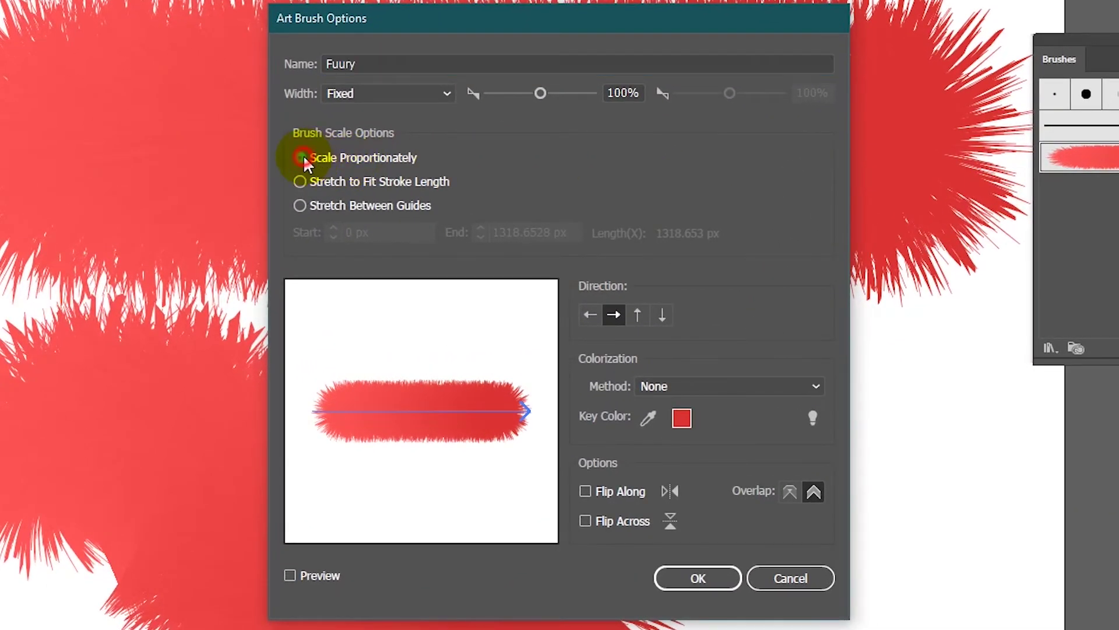
pyautogui.click(695, 579)
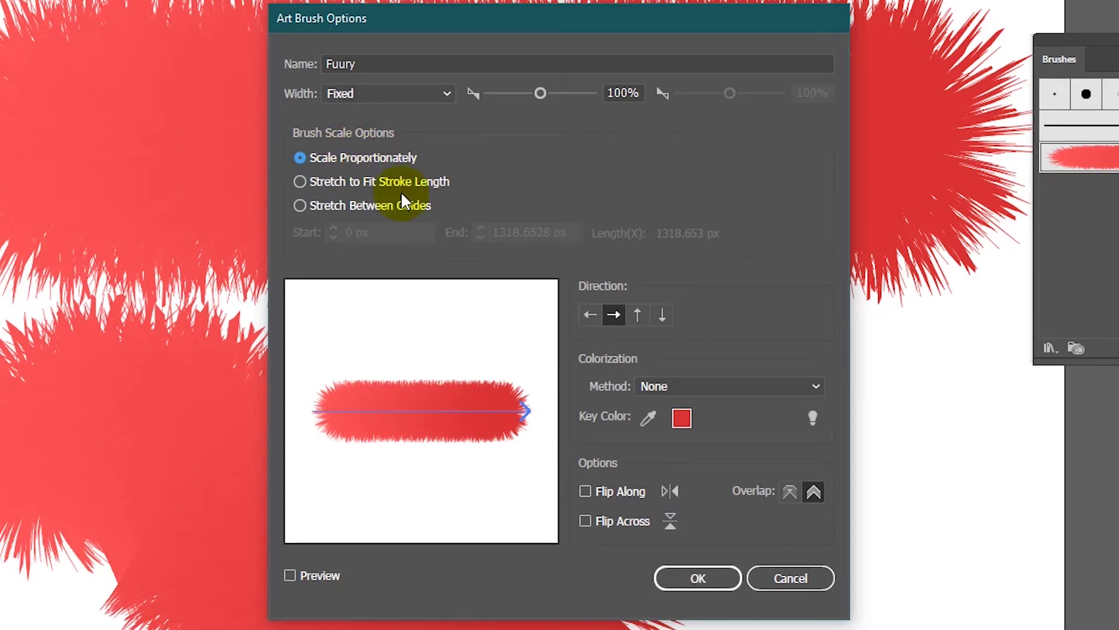
pyautogui.click(695, 577)
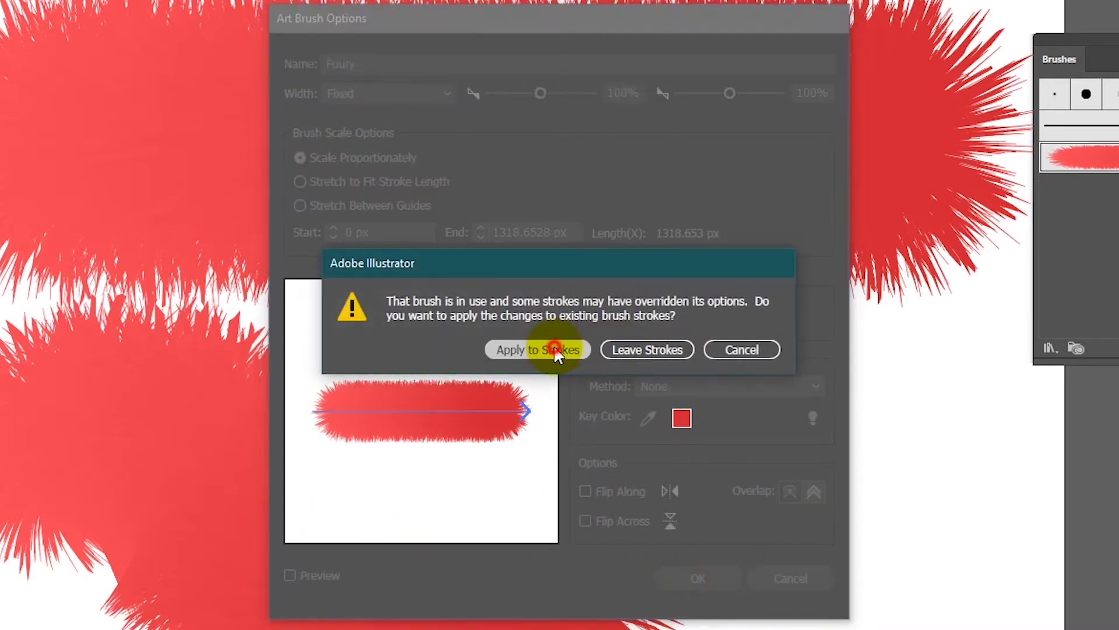
pyautogui.click(532, 348)
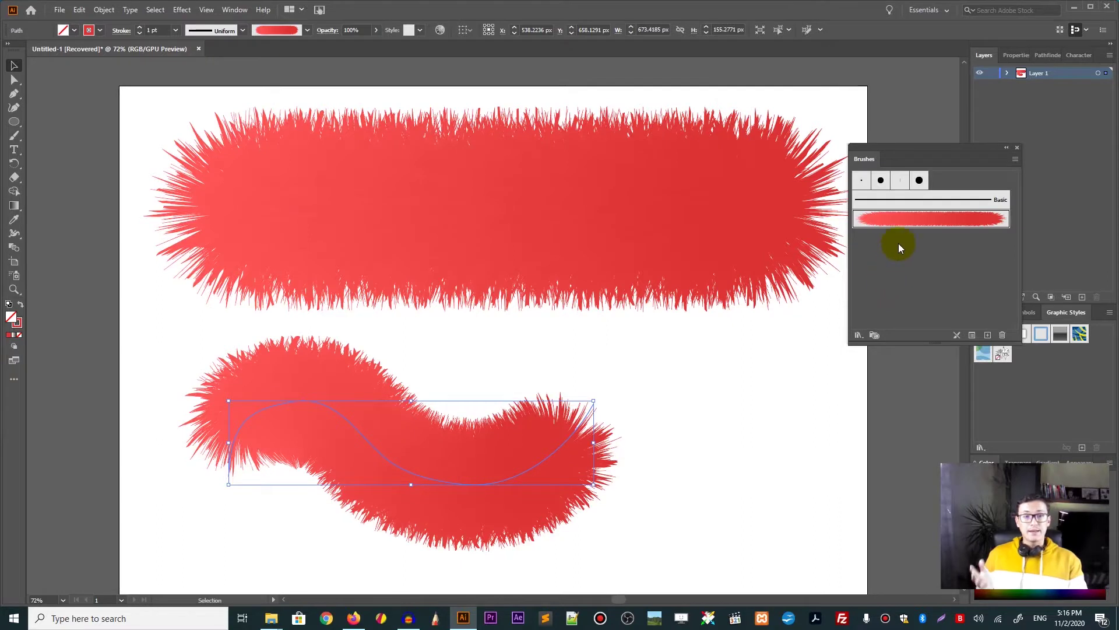
pyautogui.press('Delete')
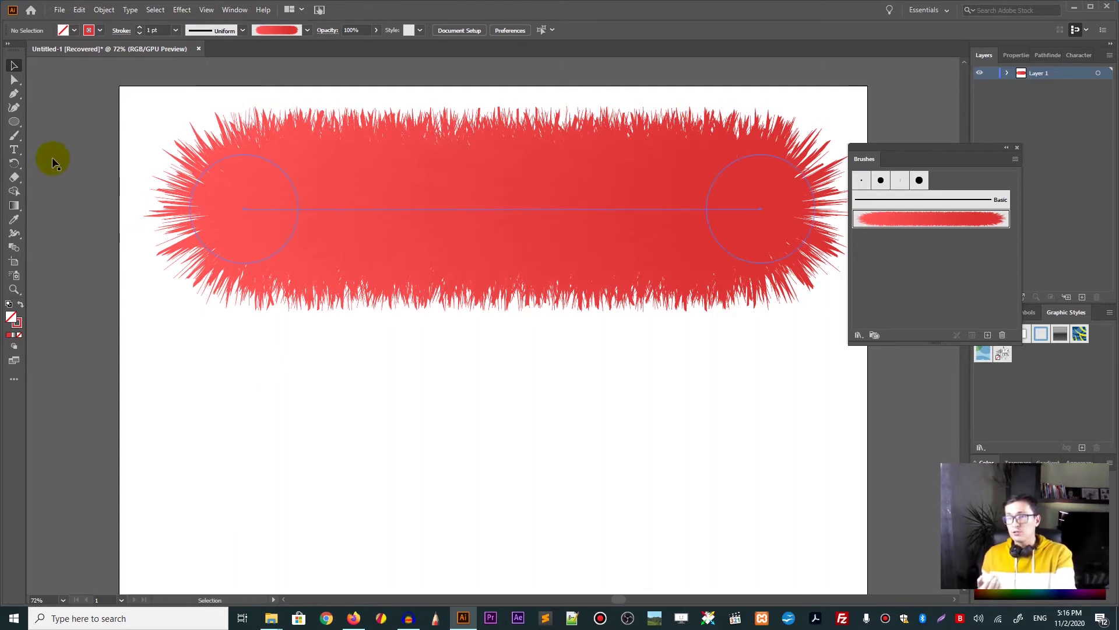
# Paint the F's vertical stem and top and middle bars with the Paintbrush
pyautogui.click(14, 135)
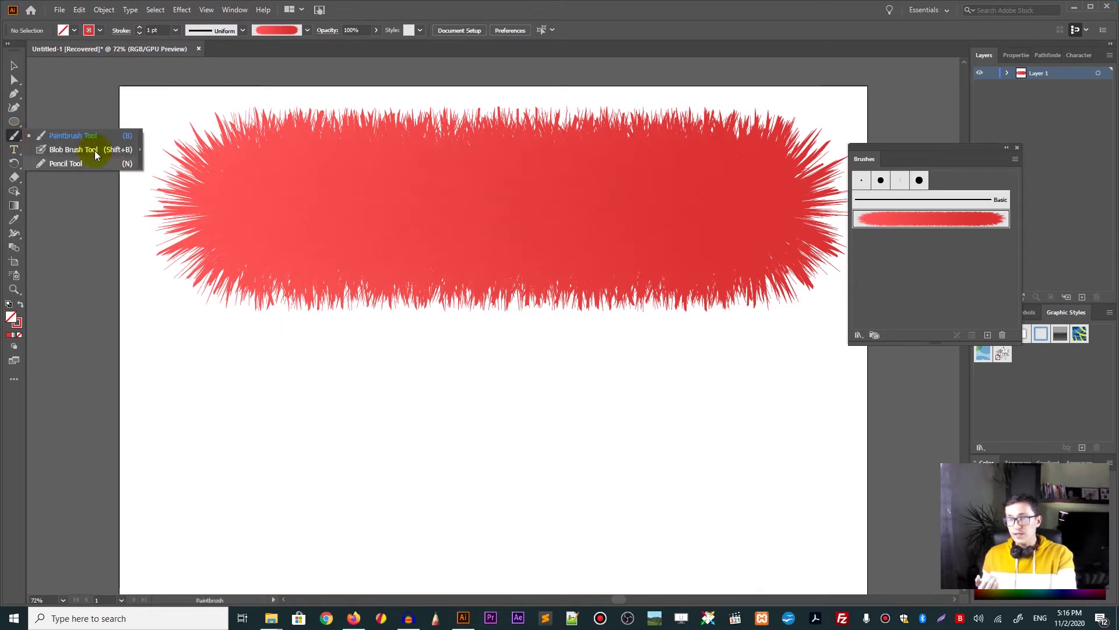
pyautogui.click(94, 139)
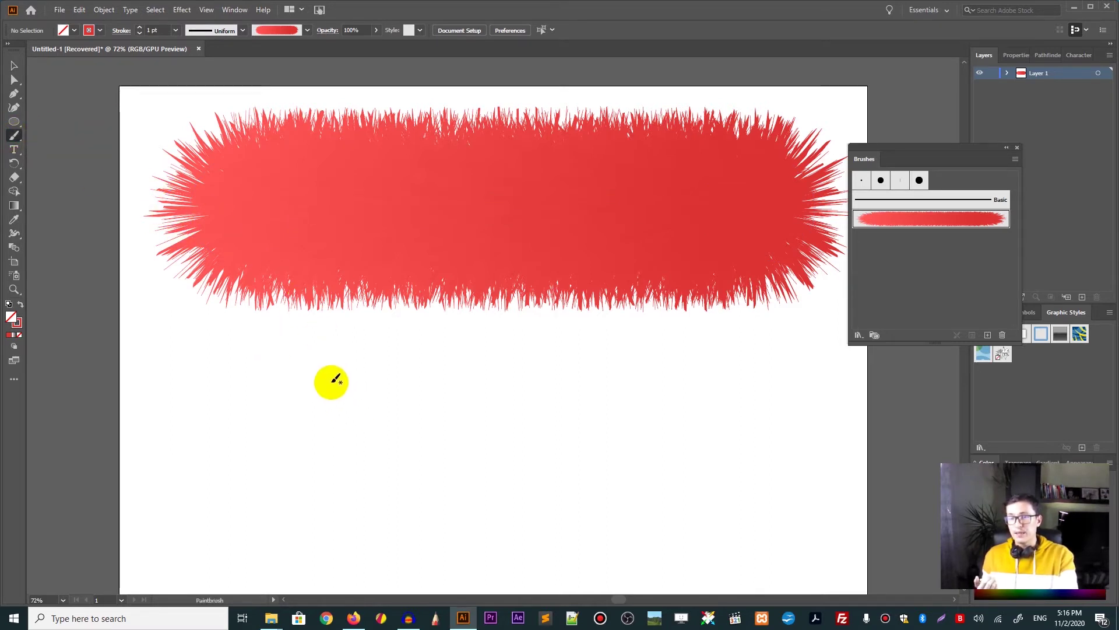
pyautogui.moveTo(320, 362); pyautogui.dragTo(337, 516)
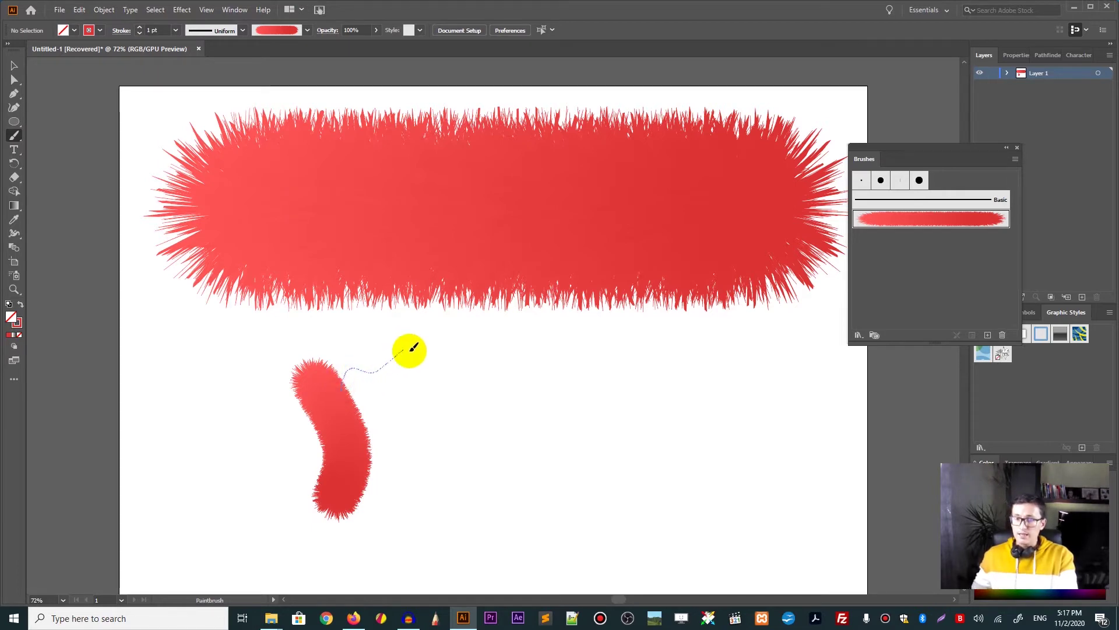
pyautogui.moveTo(414, 348); pyautogui.dragTo(411, 349)
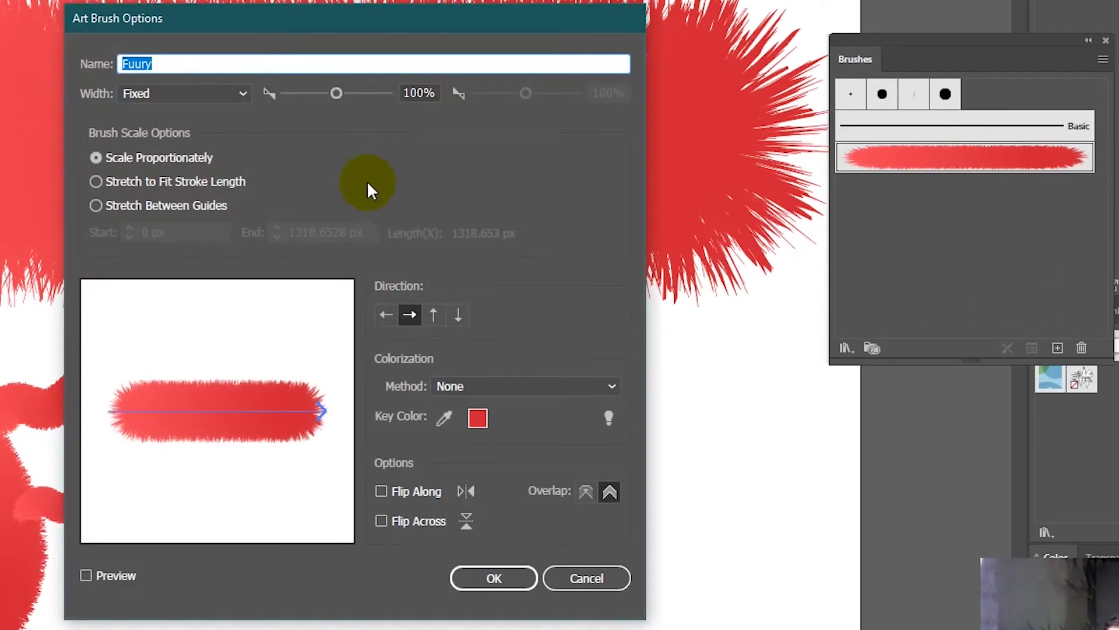
# Make the Fuury brush width follow Pressure, from 50% minimum to 150% maximum
pyautogui.click(170, 91)
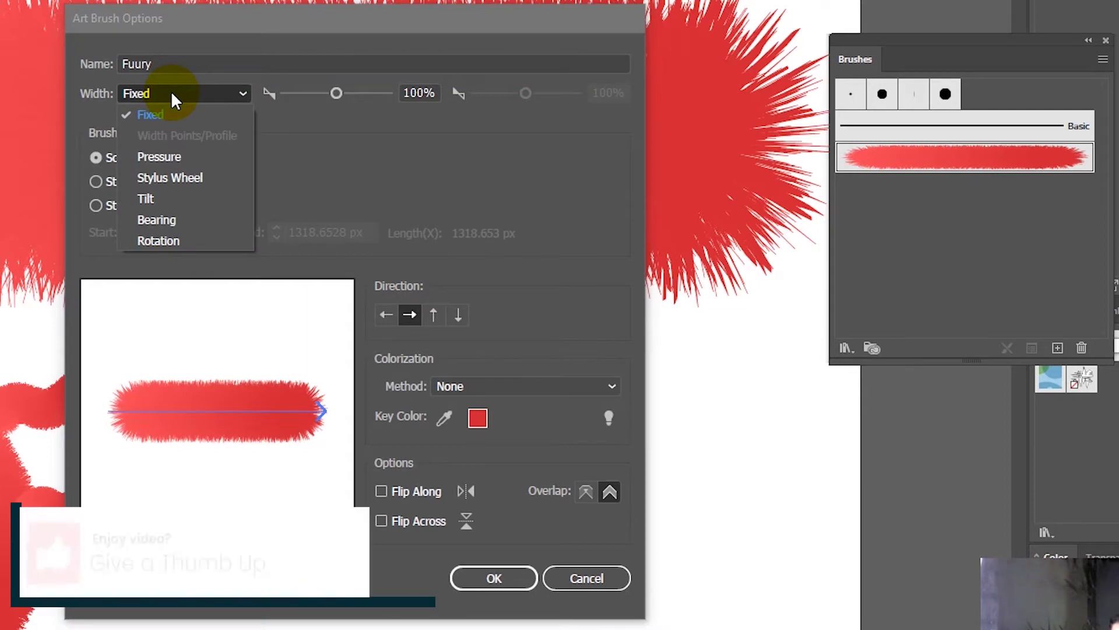
pyautogui.click(167, 156)
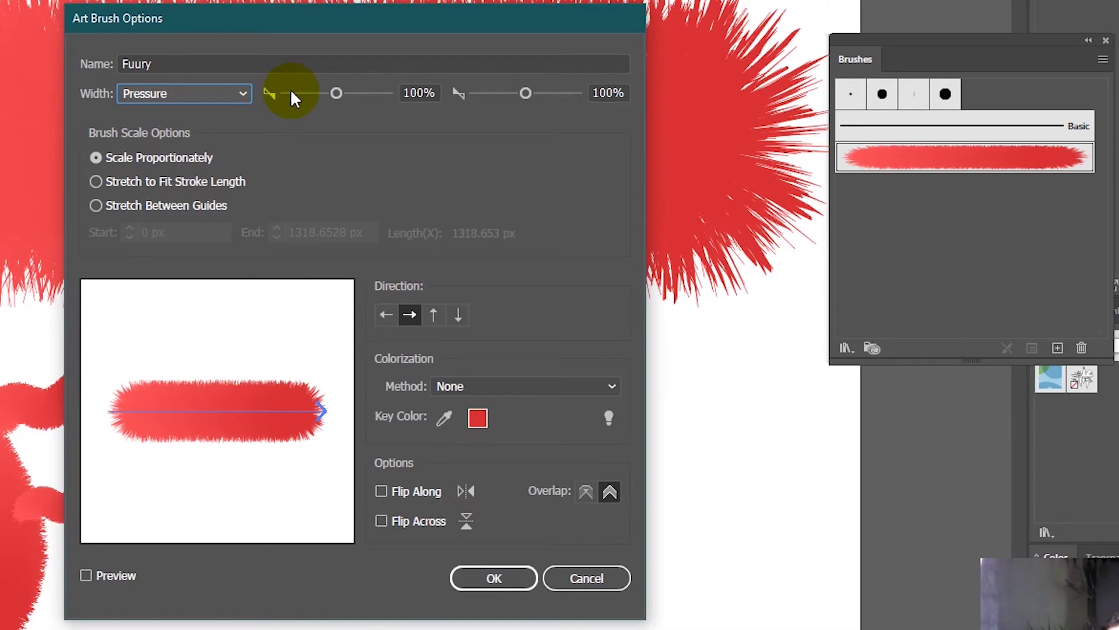
pyautogui.doubleClick(419, 93)
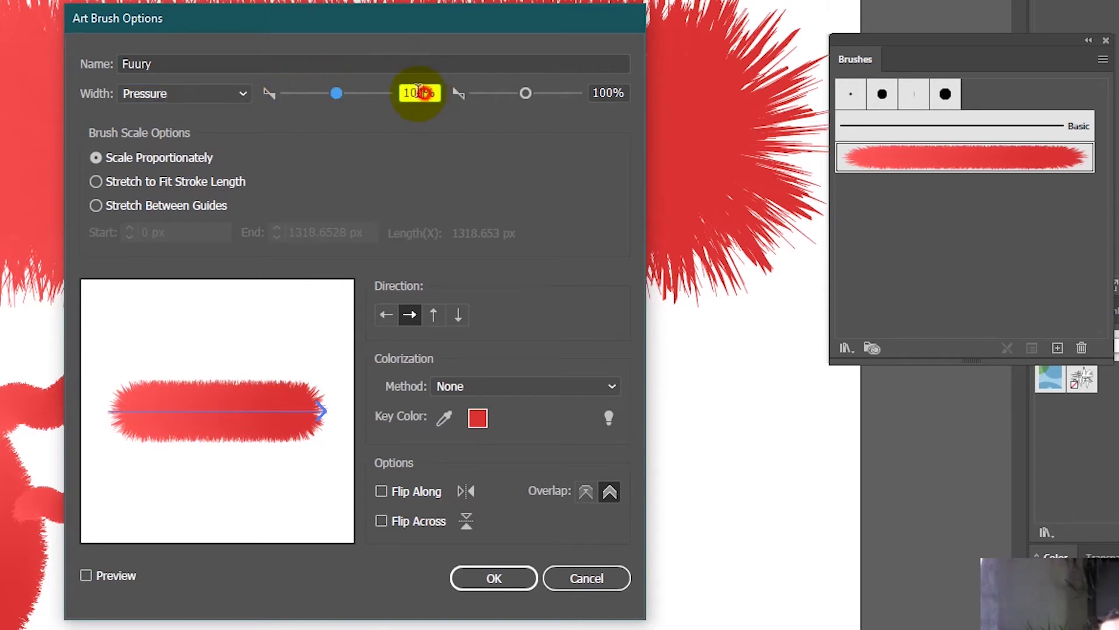
pyautogui.write('5')
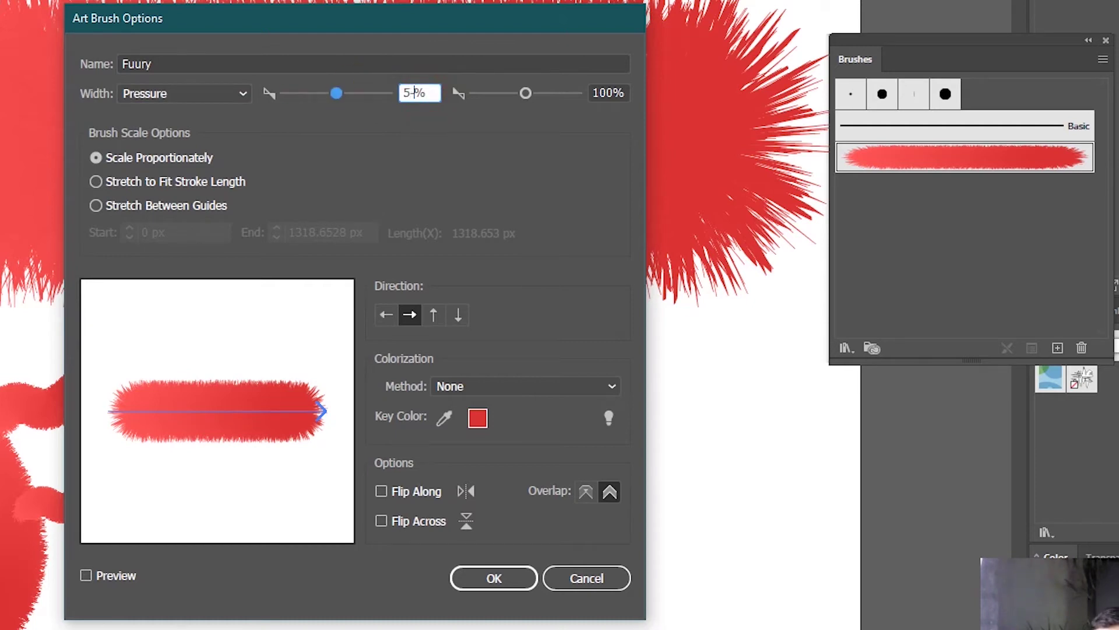
pyautogui.write('0')
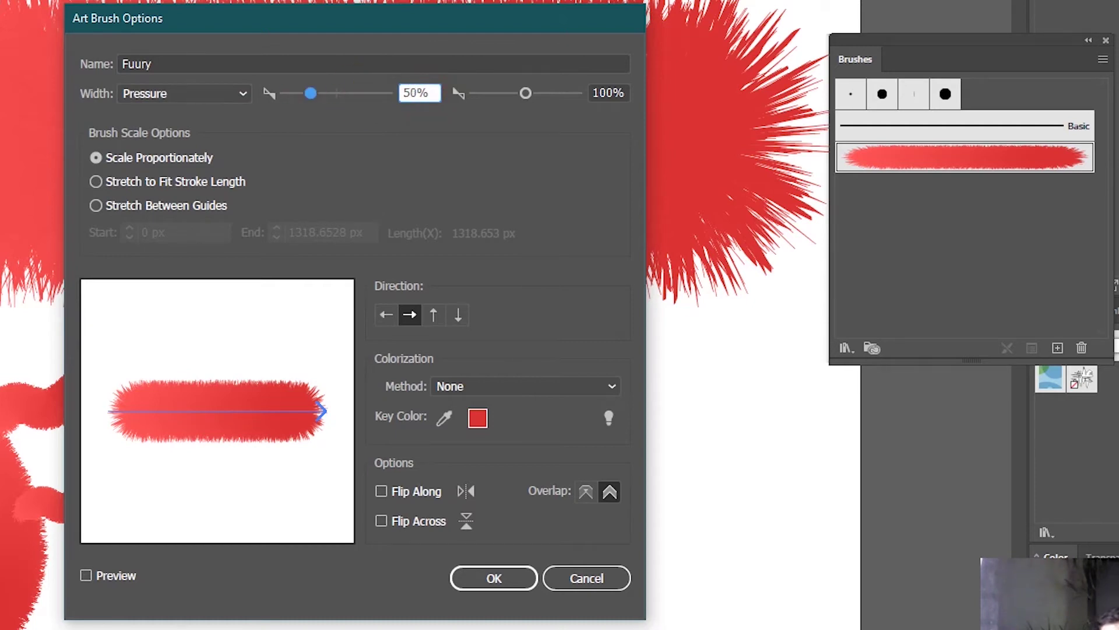
pyautogui.doubleClick(608, 93)
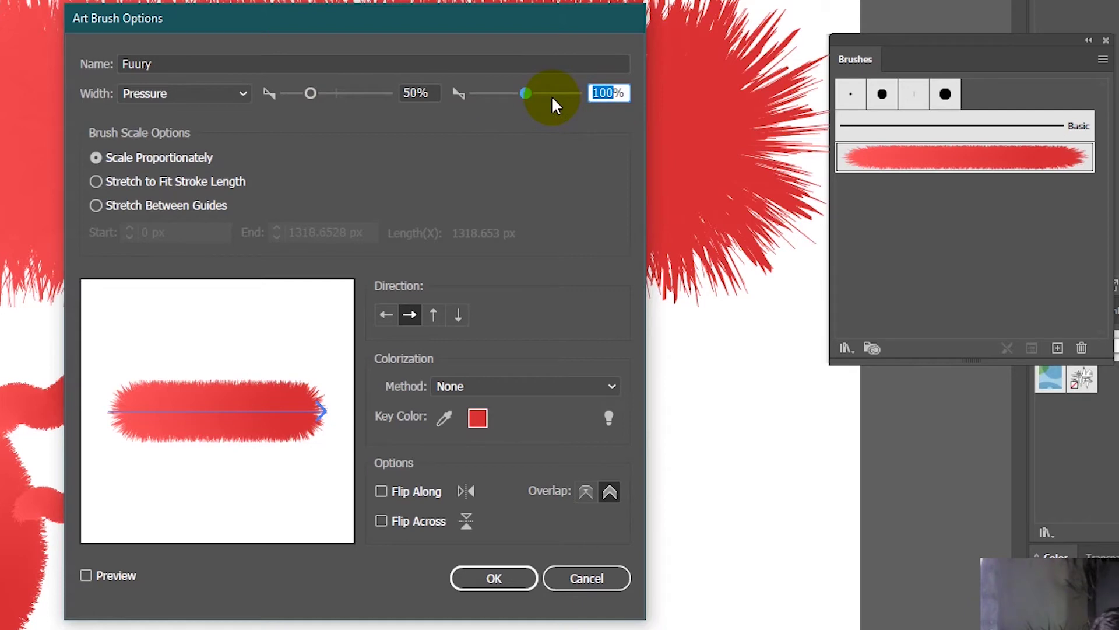
pyautogui.write('150')
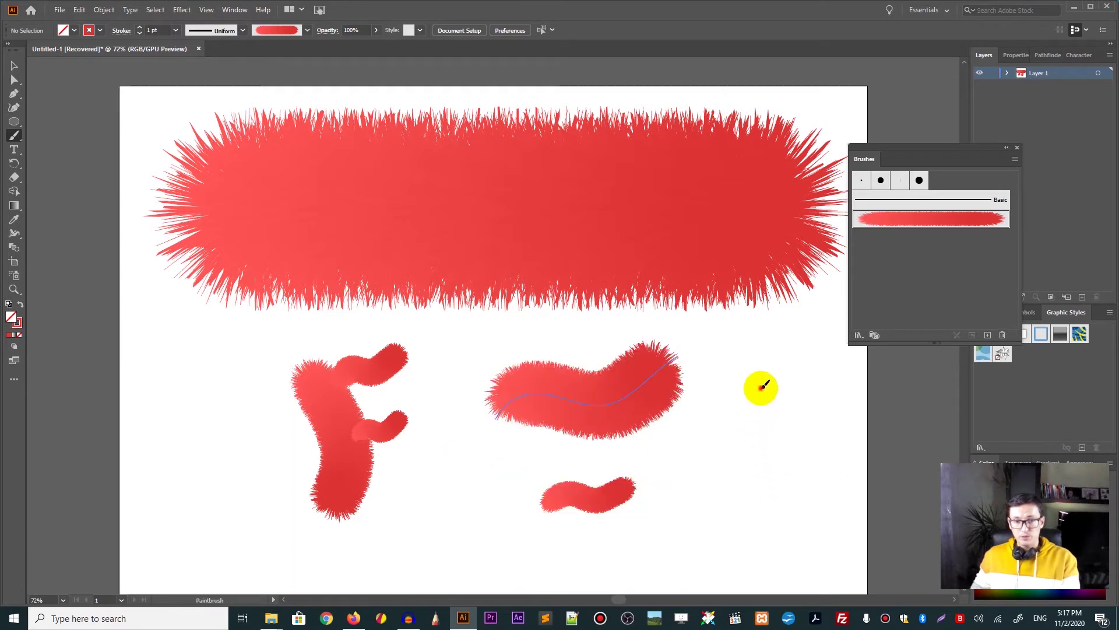
# Paint several thick and thin pressure-varied fur strokes beside the F
pyautogui.moveTo(761, 387)
pyautogui.mouseDown()
pyautogui.moveTo(741, 444)
pyautogui.moveTo(734, 519)
pyautogui.mouseUp()
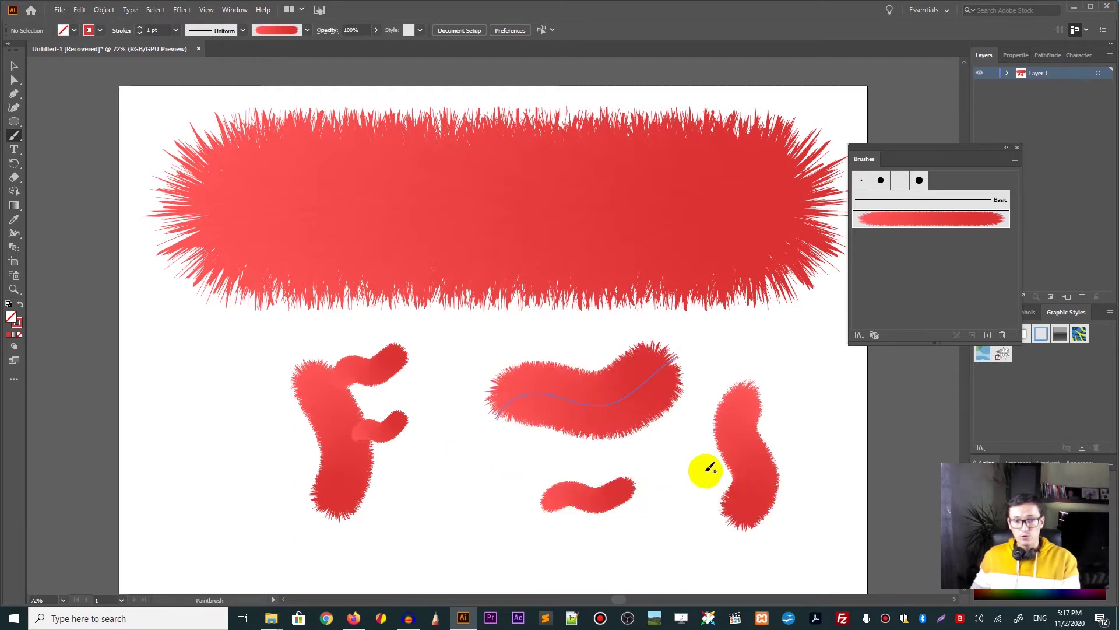
pyautogui.moveTo(414, 530); pyautogui.dragTo(456, 505)
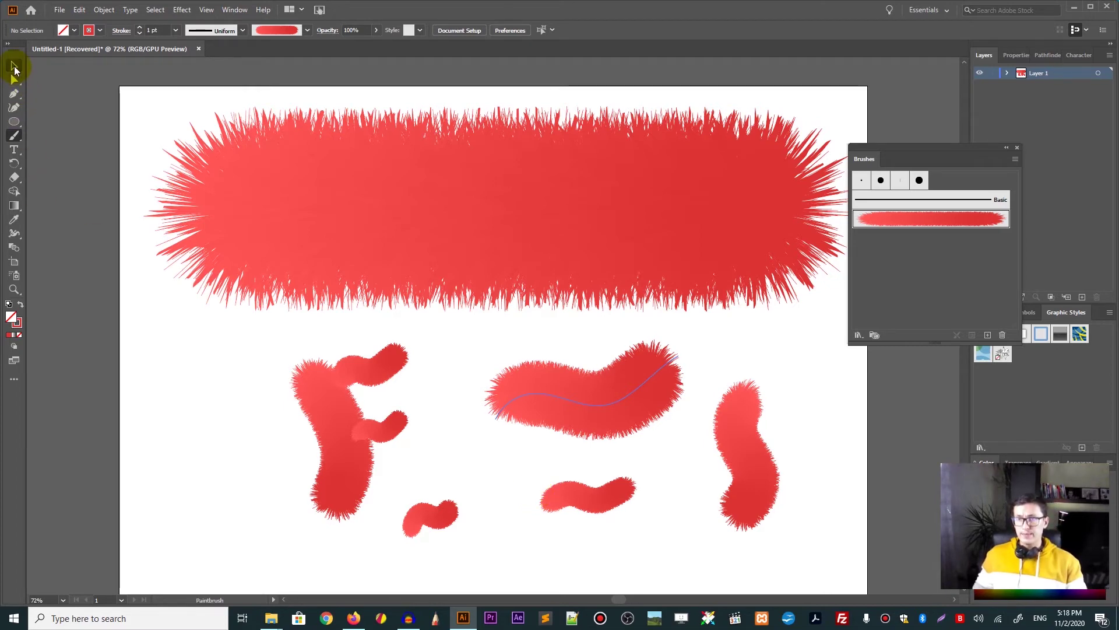
pyautogui.click(14, 67)
# Delete the lower fur strokes and set the stroke colour to teal #35d8c8 (R 53, G 216, B 200)
pyautogui.moveTo(247, 352)
pyautogui.mouseDown()
pyautogui.moveTo(857, 583)
pyautogui.moveTo(795, 545)
pyautogui.mouseUp()
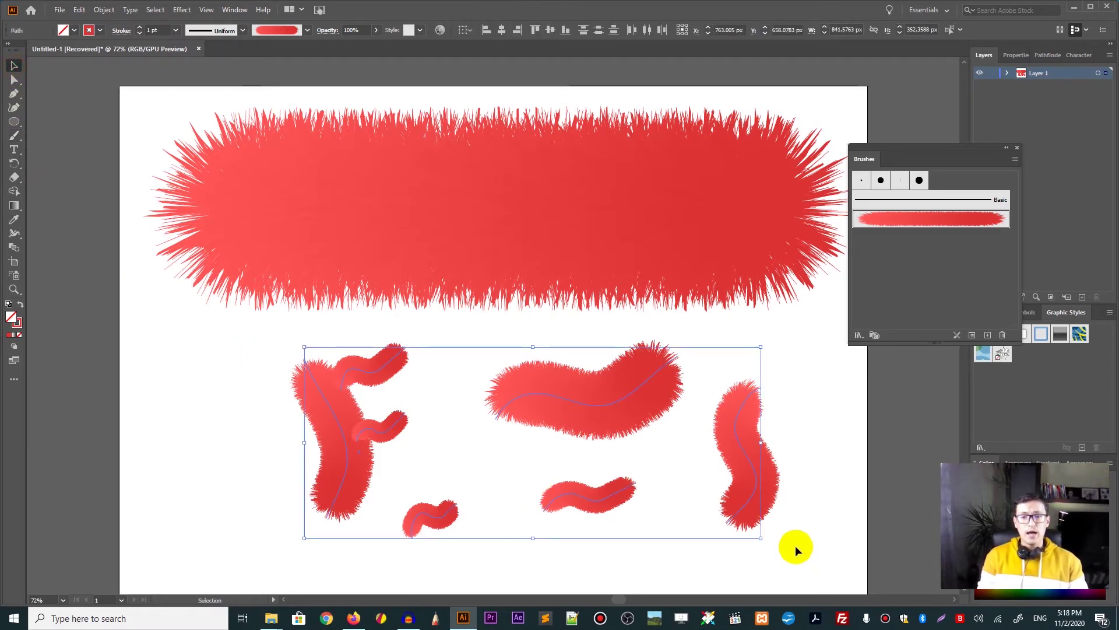
pyautogui.press('Delete')
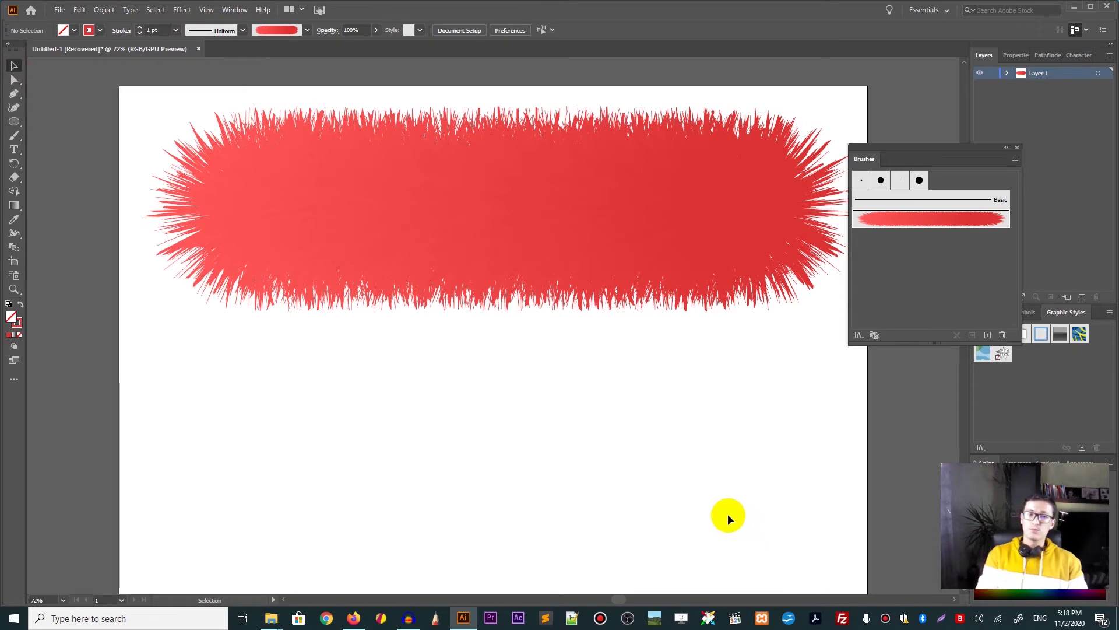
pyautogui.click(19, 329)
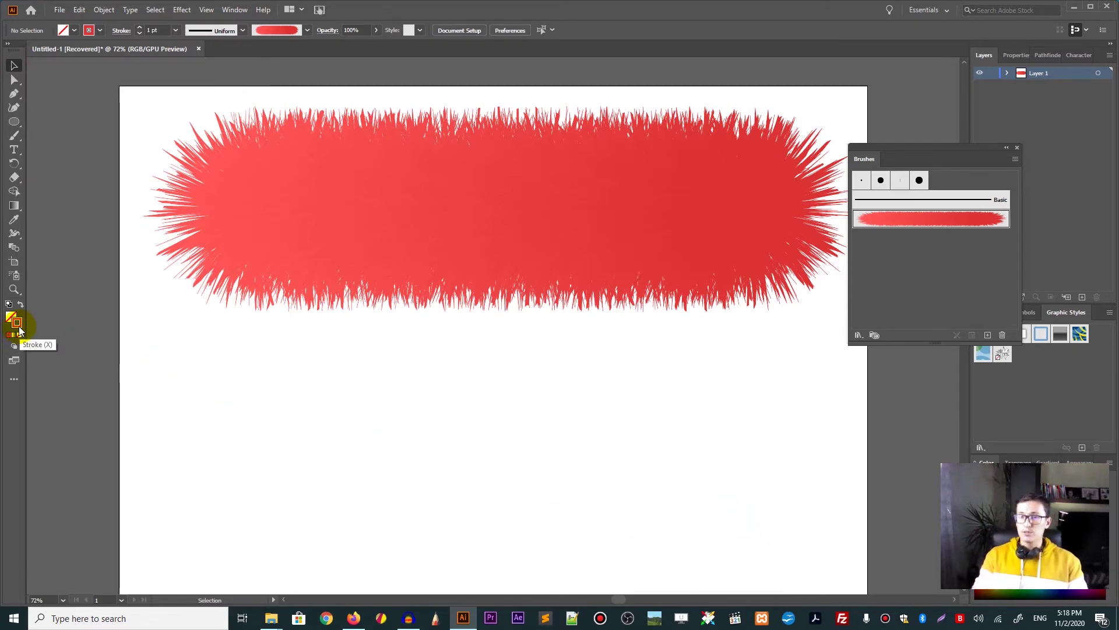
pyautogui.doubleClick(19, 331)
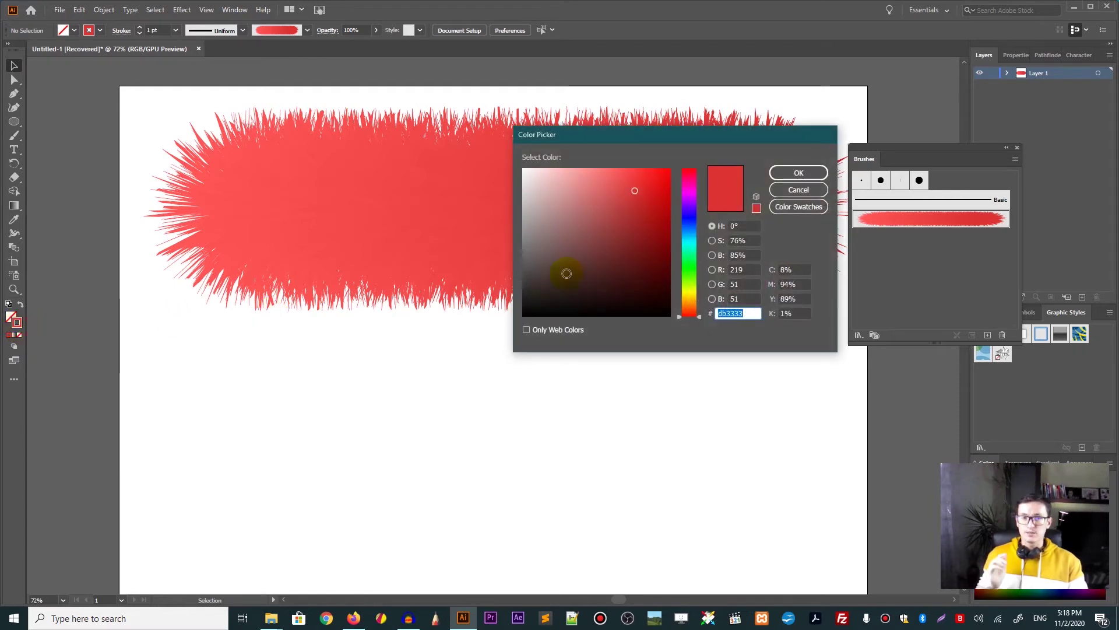
pyautogui.click(688, 245)
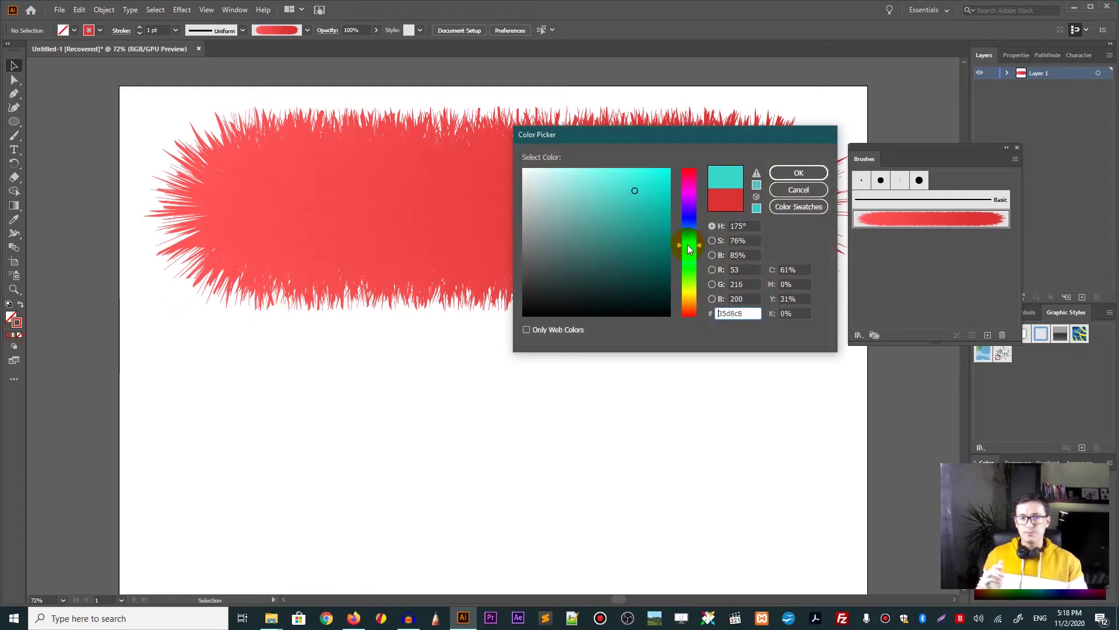
pyautogui.click(781, 174)
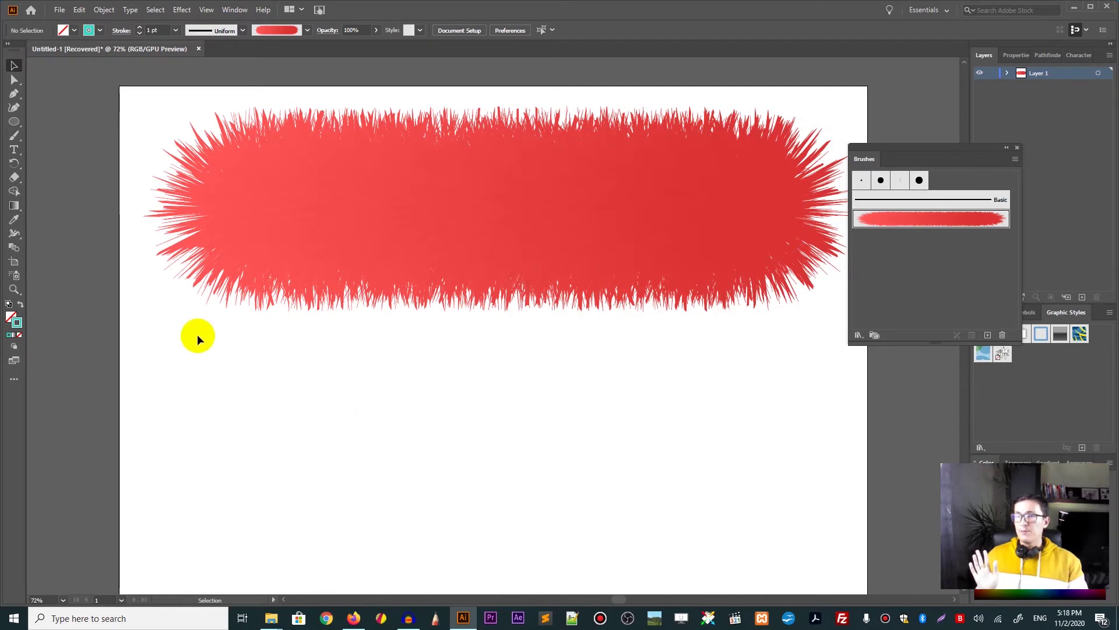
pyautogui.click(15, 136)
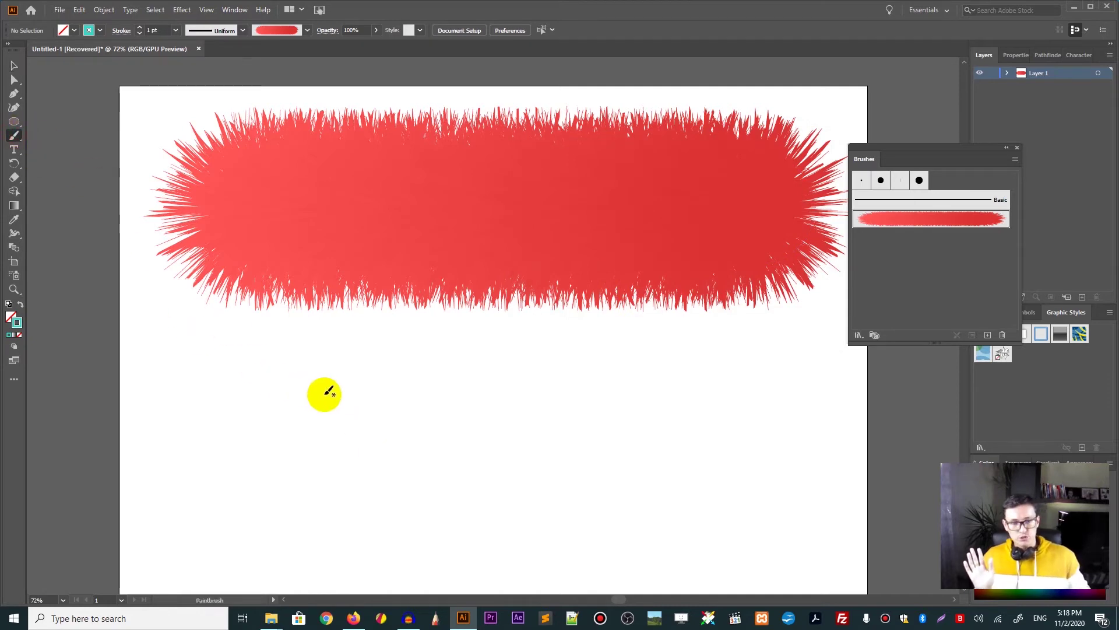
pyautogui.moveTo(390, 412)
pyautogui.mouseDown()
pyautogui.moveTo(403, 461)
pyautogui.moveTo(408, 383)
pyautogui.moveTo(606, 444)
pyautogui.mouseUp()
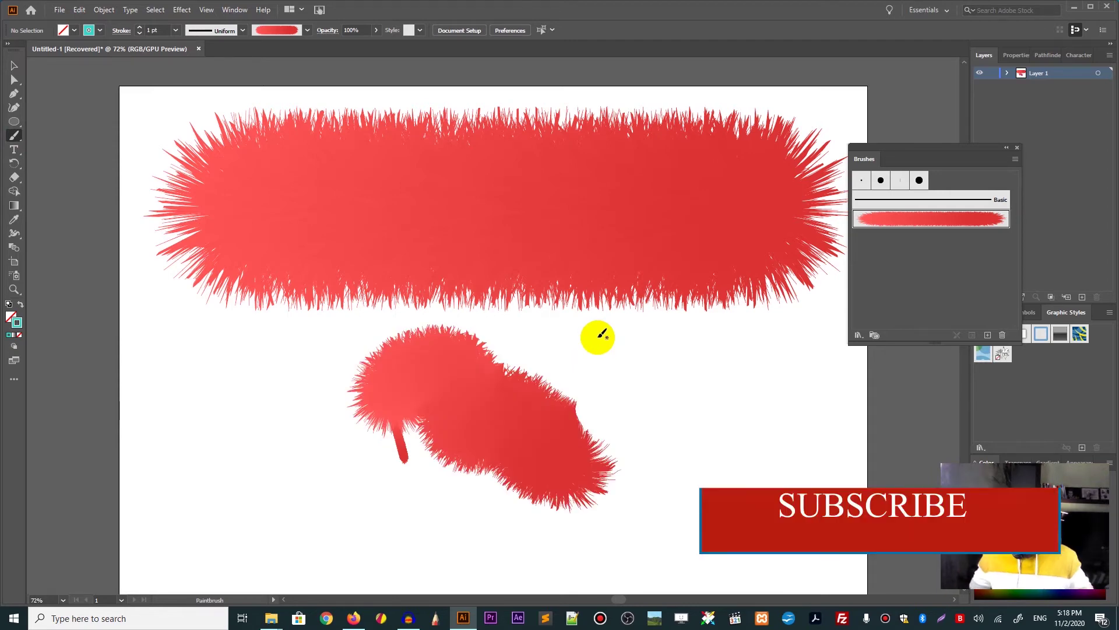
pyautogui.click(13, 65)
pyautogui.moveTo(247, 330)
pyautogui.mouseDown()
pyautogui.moveTo(300, 382)
pyautogui.moveTo(669, 544)
pyautogui.mouseUp()
pyautogui.press('Delete')
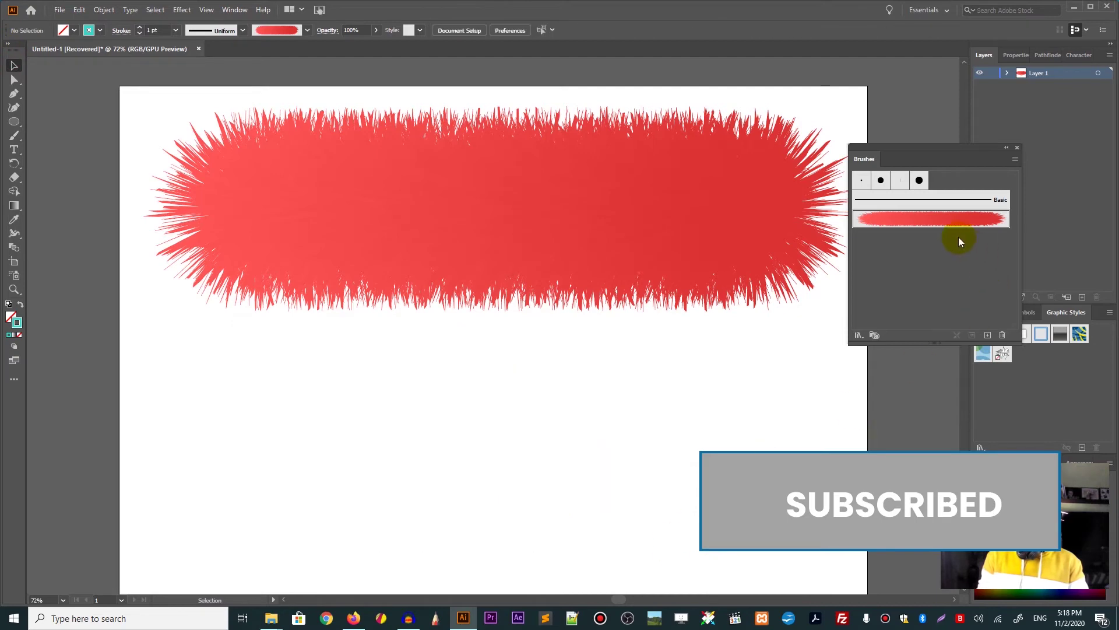
pyautogui.doubleClick(922, 221)
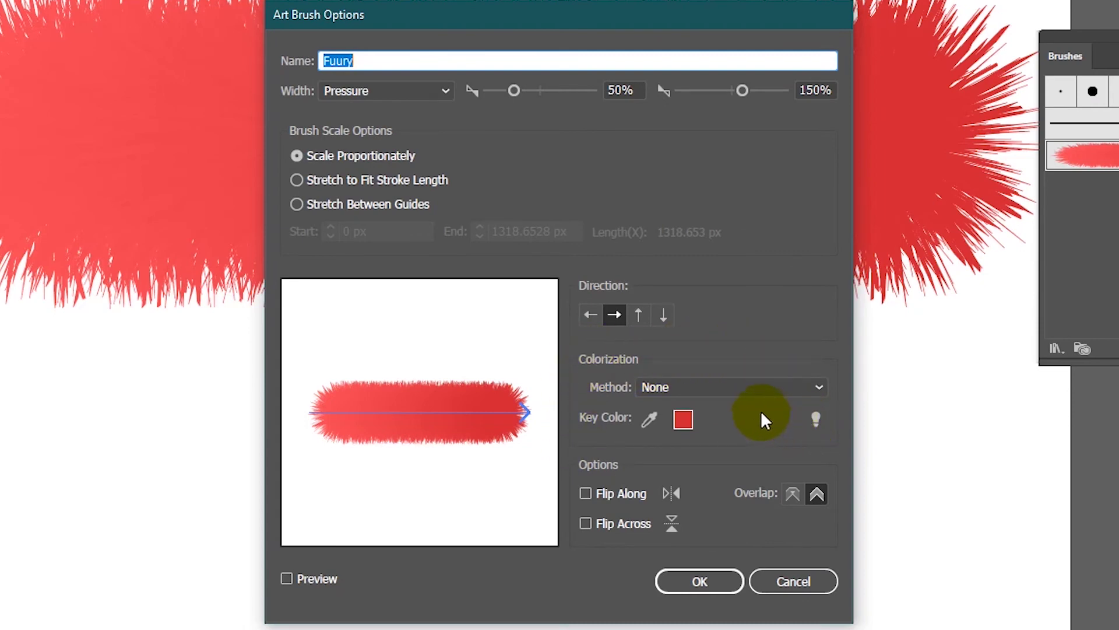
# Set the colorization method to Tints and paint a trial stroke to test recolouring
pyautogui.click(705, 388)
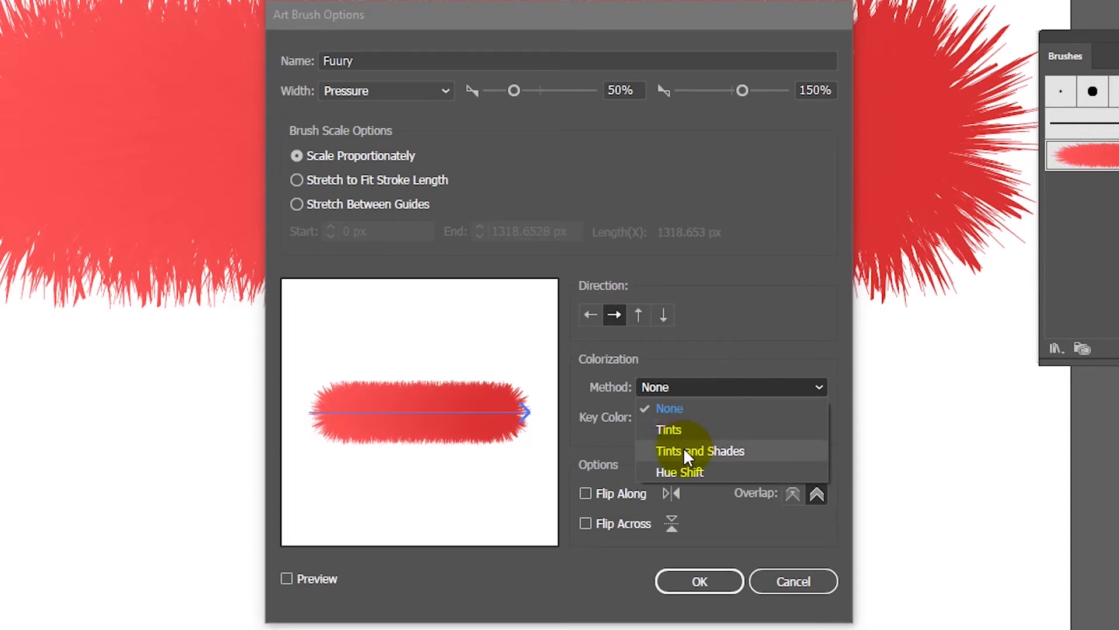
pyautogui.click(683, 428)
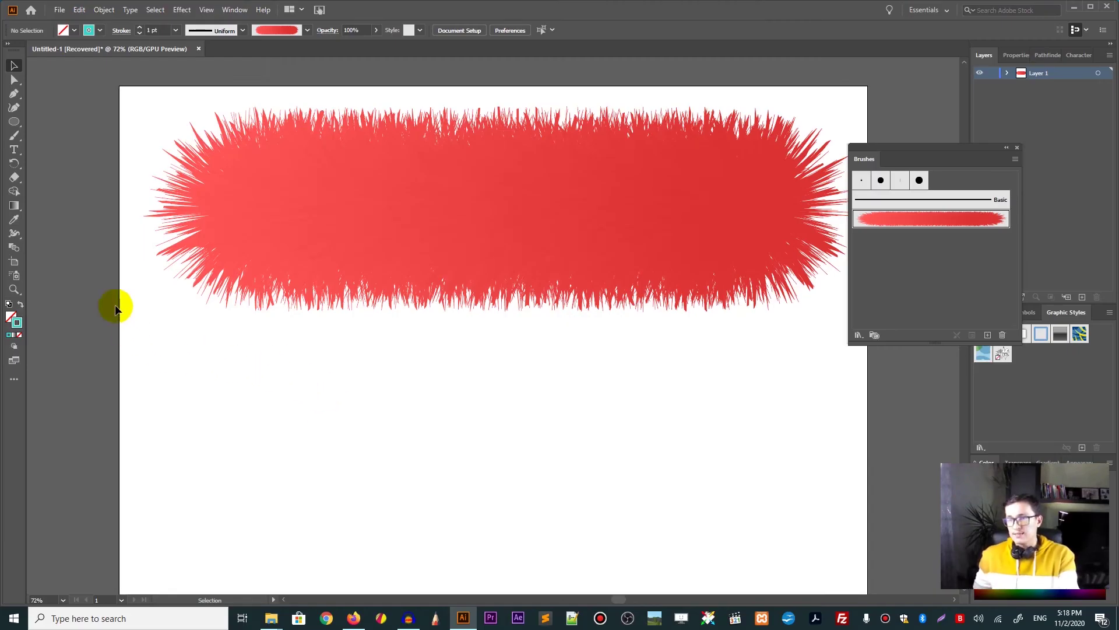
pyautogui.click(14, 140)
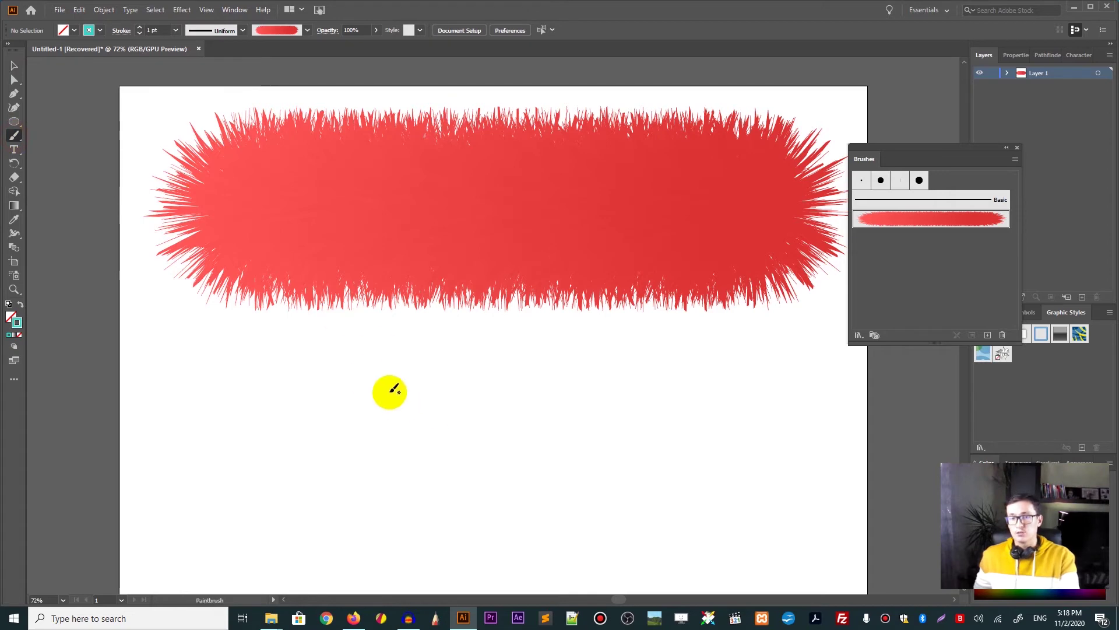
pyautogui.moveTo(366, 341)
pyautogui.mouseDown()
pyautogui.moveTo(377, 401)
pyautogui.moveTo(499, 463)
pyautogui.moveTo(609, 540)
pyautogui.mouseUp()
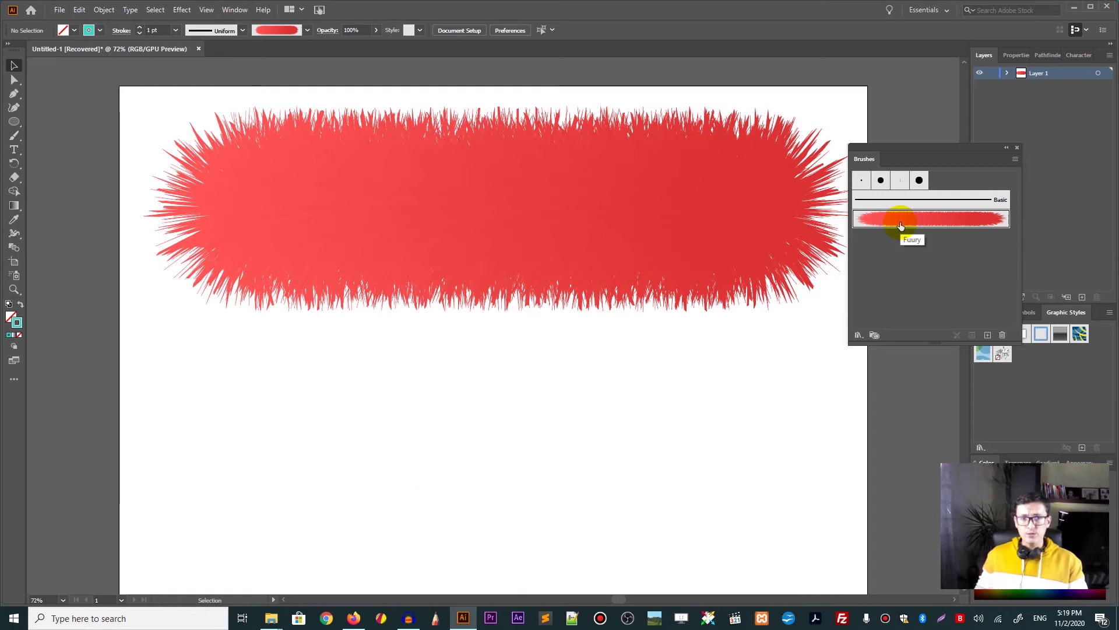
# Change the Fuury brush colorization method to Tints and Shades
pyautogui.doubleClick(901, 226)
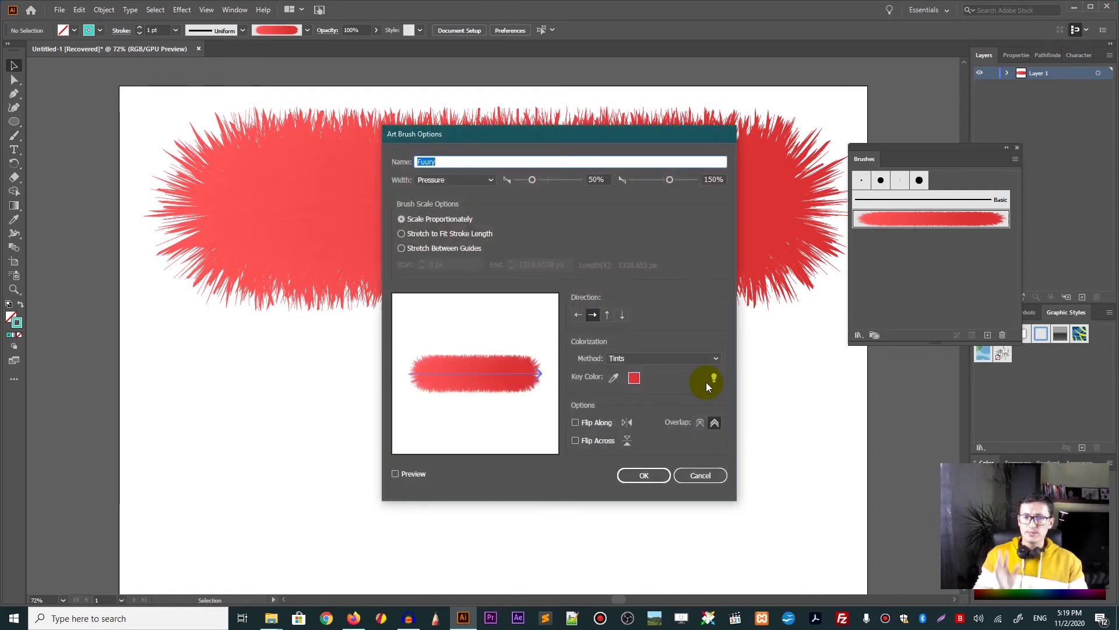
pyautogui.click(649, 358)
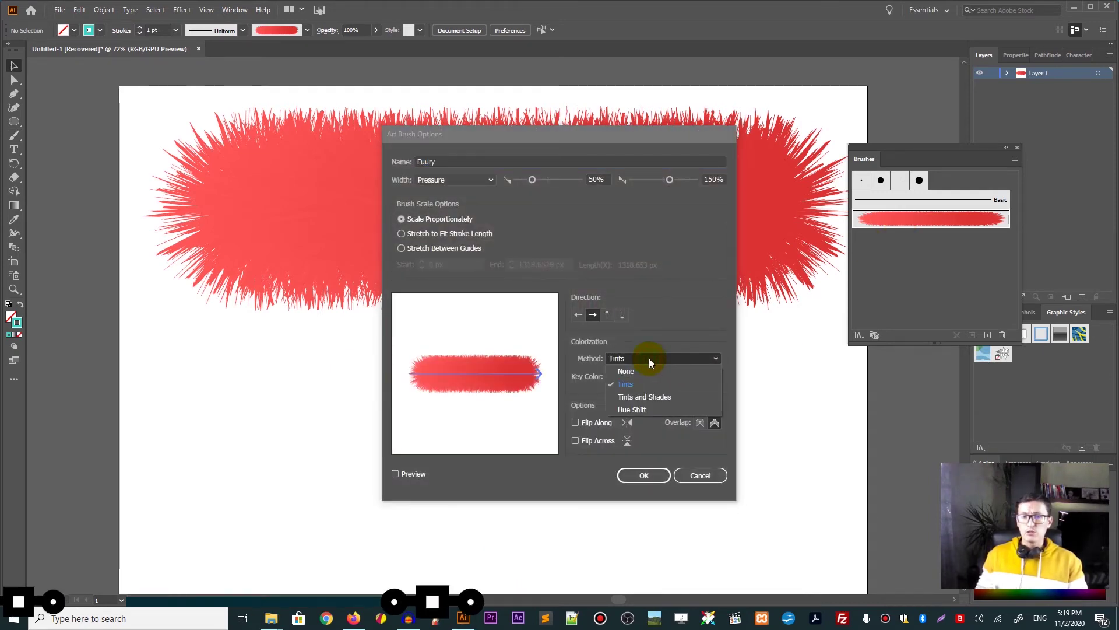
pyautogui.click(644, 397)
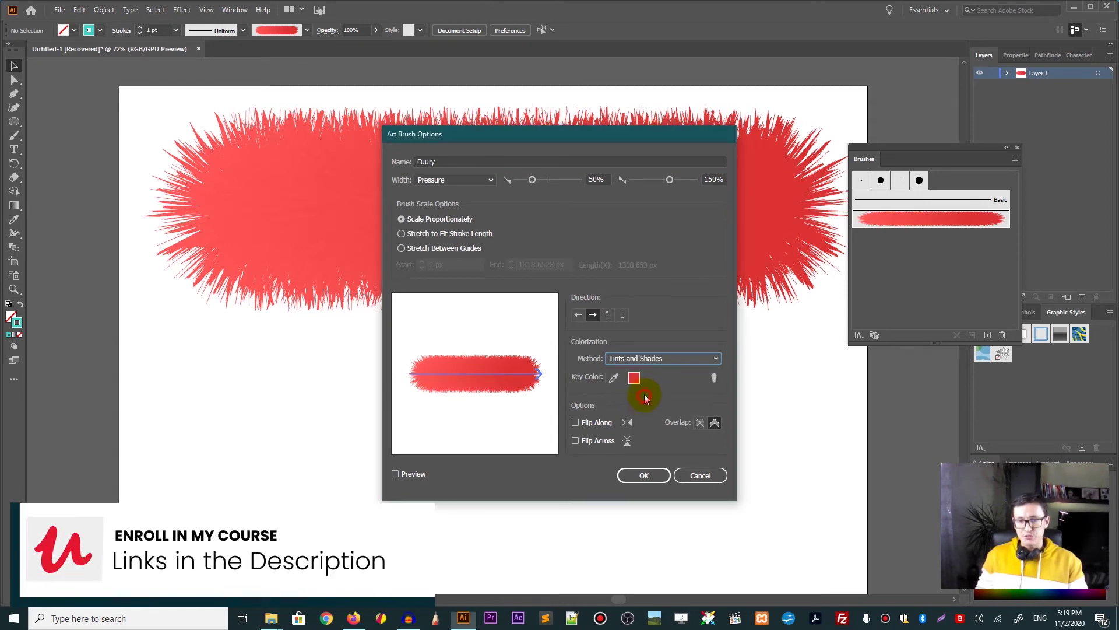
pyautogui.click(634, 477)
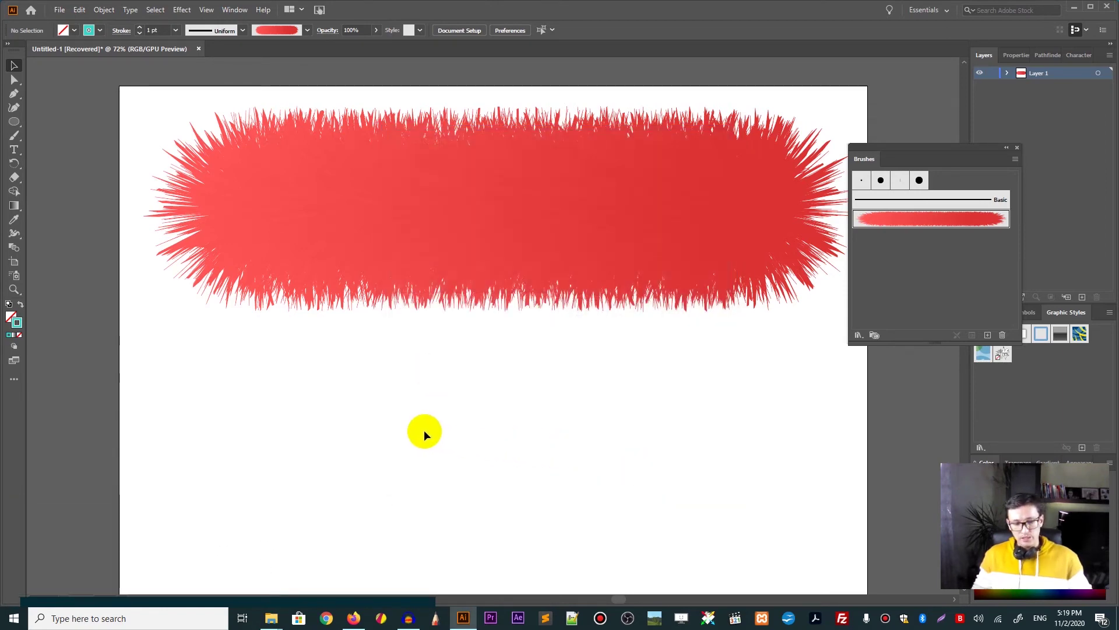
# Paint a wavy teal Fuury stroke across the lower artboard with the Paintbrush
pyautogui.click(14, 136)
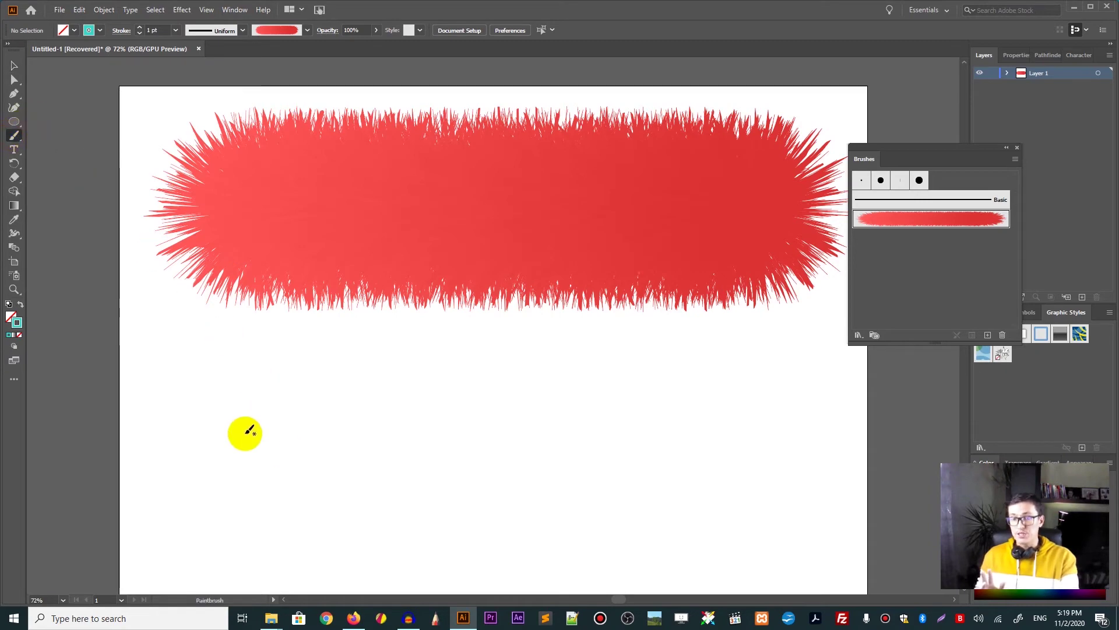
pyautogui.moveTo(244, 466)
pyautogui.mouseDown()
pyautogui.moveTo(390, 421)
pyautogui.moveTo(625, 470)
pyautogui.moveTo(773, 452)
pyautogui.mouseUp()
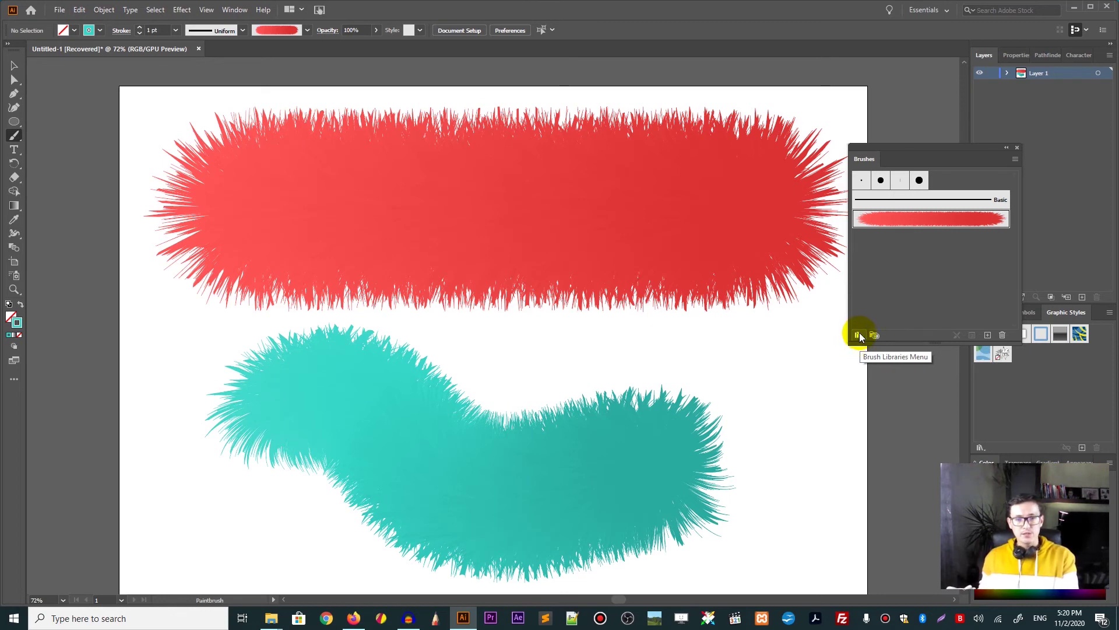
pyautogui.click(858, 334)
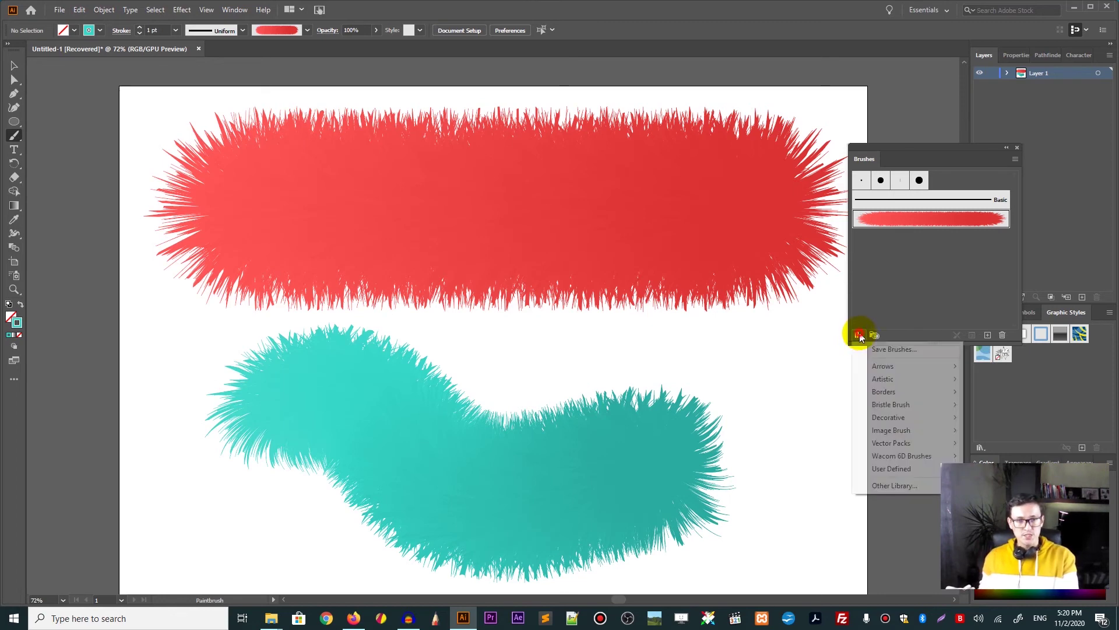
# Load Furry-Brushes.ai from F:\Vitorials\PRODUCTS\Brushes\Furry as an Other Library brush panel
pyautogui.click(880, 485)
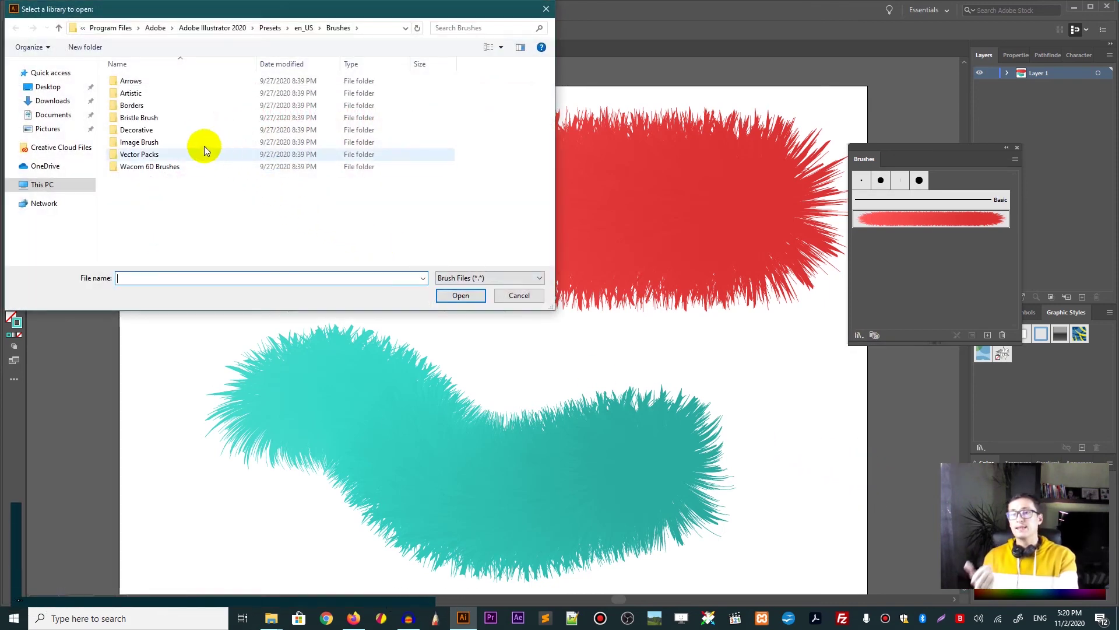
pyautogui.click(42, 185)
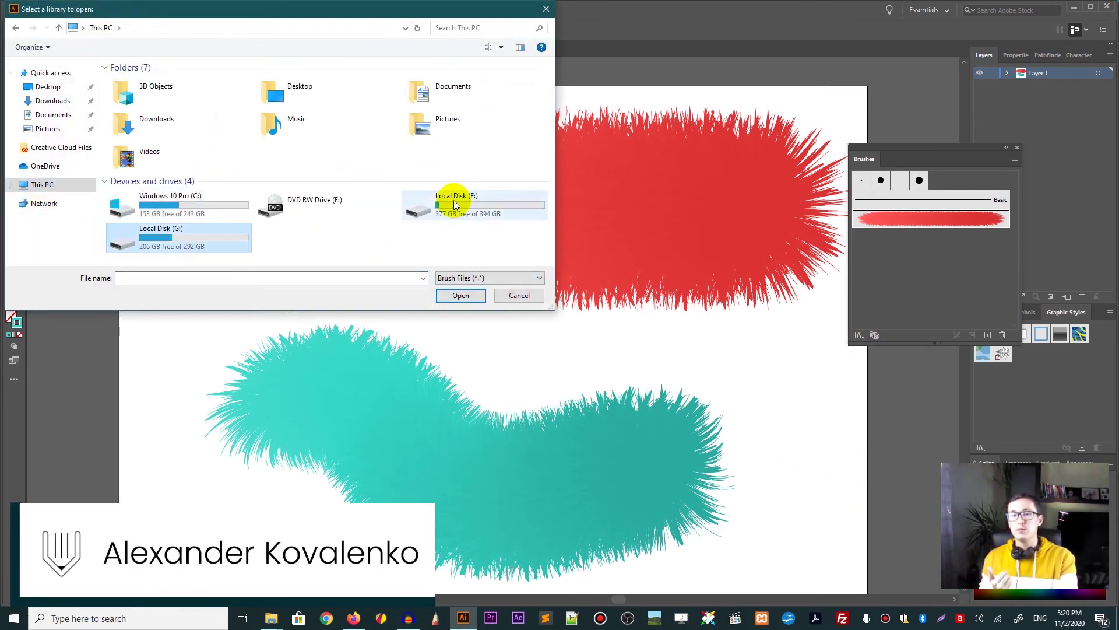
pyautogui.doubleClick(455, 204)
pyautogui.doubleClick(147, 219)
pyautogui.doubleClick(145, 80)
pyautogui.press('BackSpace')
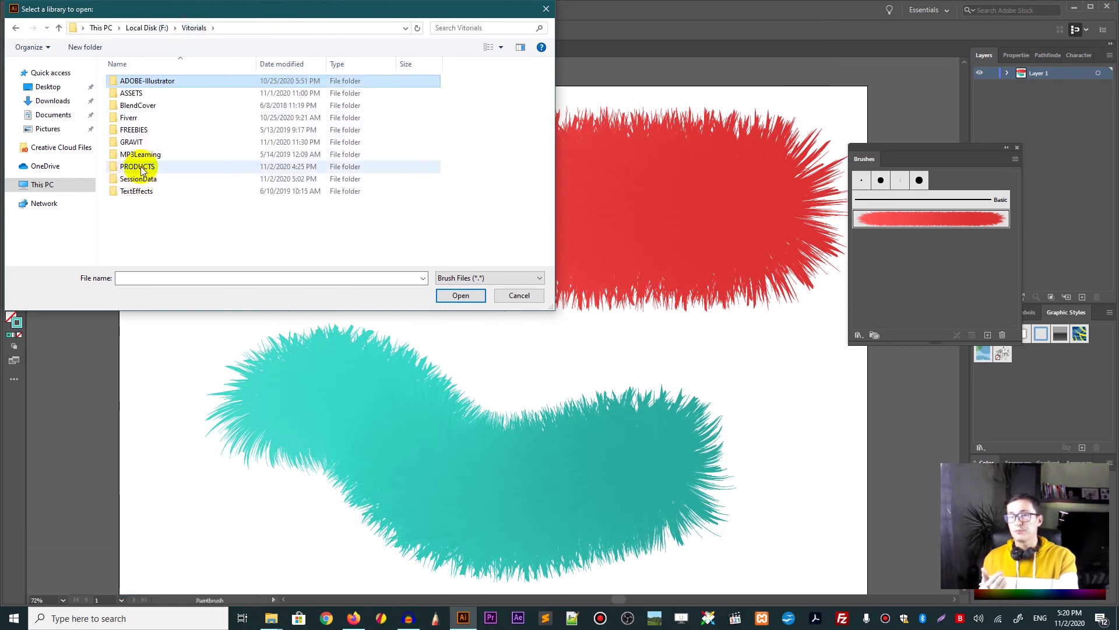
pyautogui.doubleClick(142, 168)
pyautogui.doubleClick(132, 81)
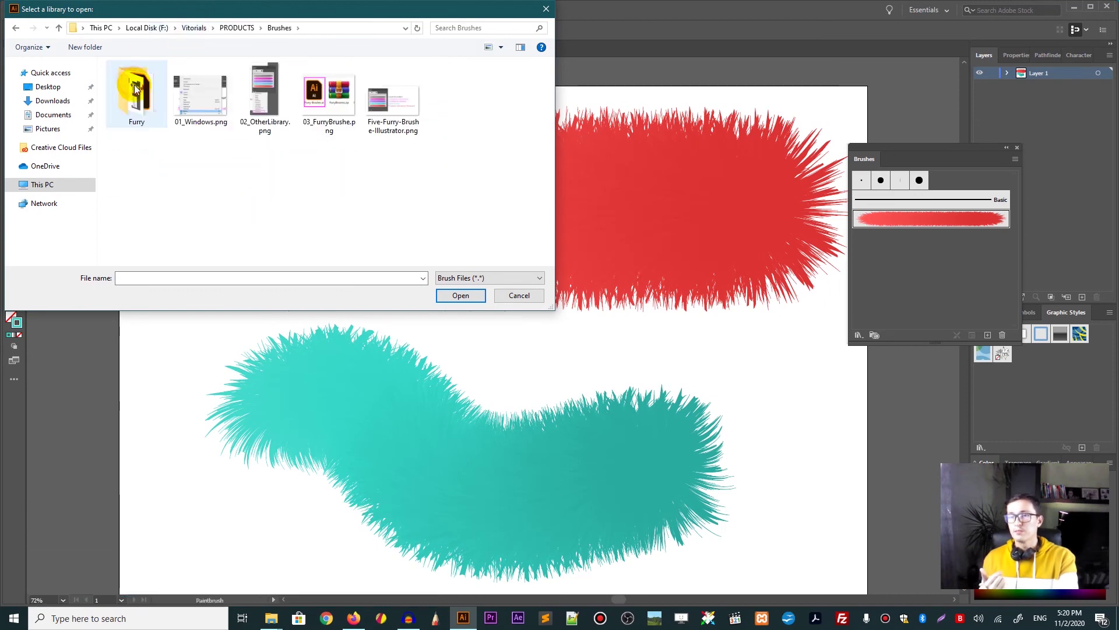
pyautogui.doubleClick(135, 87)
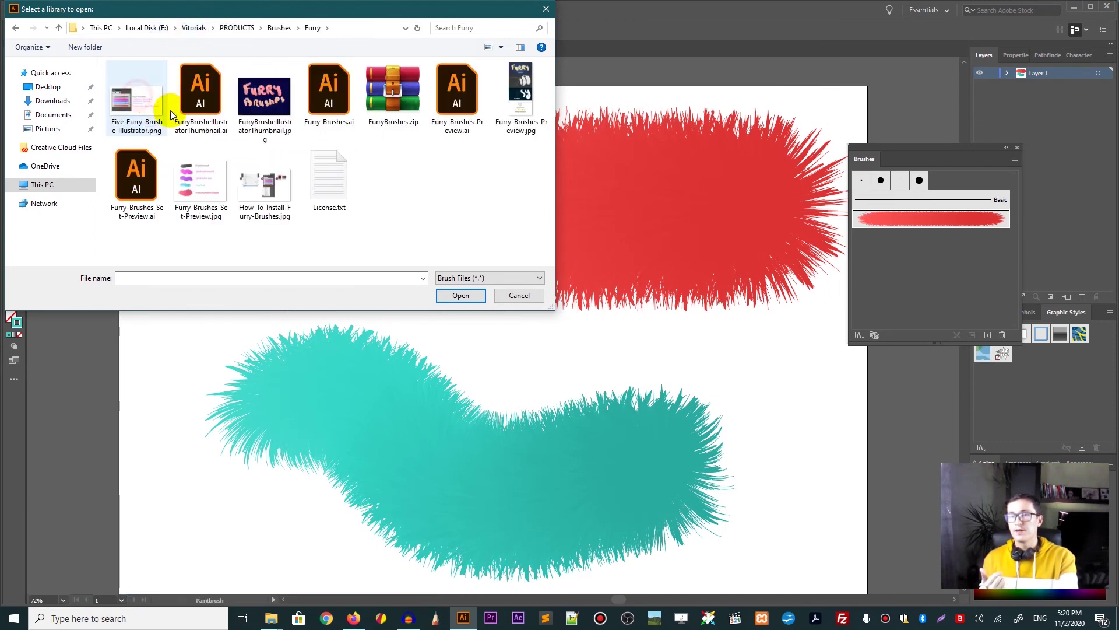
pyautogui.click(327, 105)
pyautogui.click(474, 298)
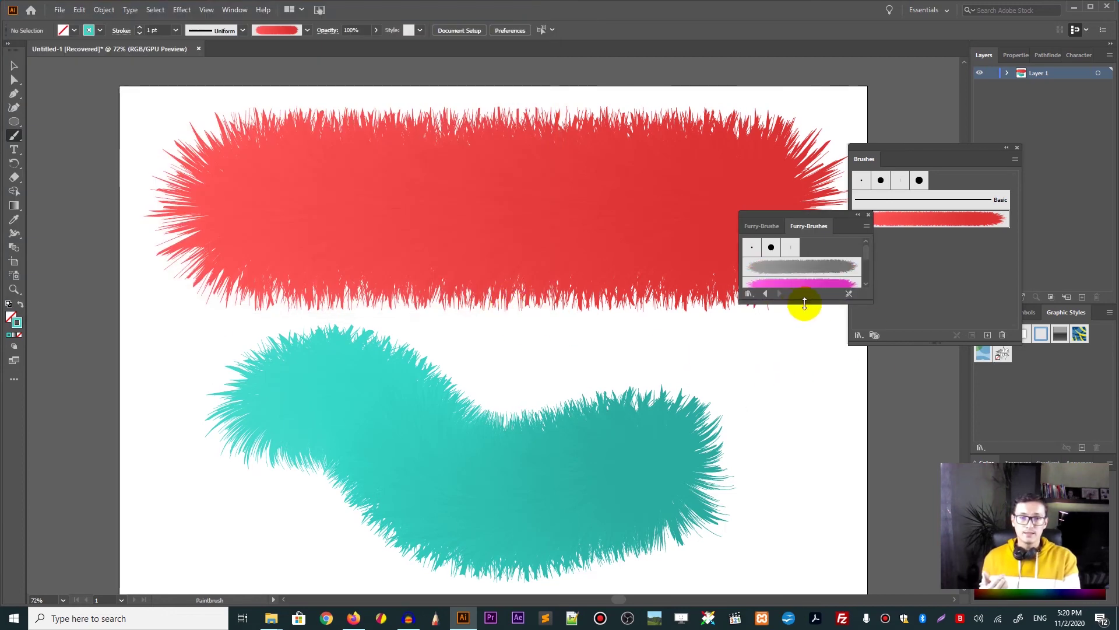
# Enlarge the Furry-Brushes panel and copy all five furry brushes into the document's Brushes panel
pyautogui.moveTo(823, 302); pyautogui.dragTo(824, 436)
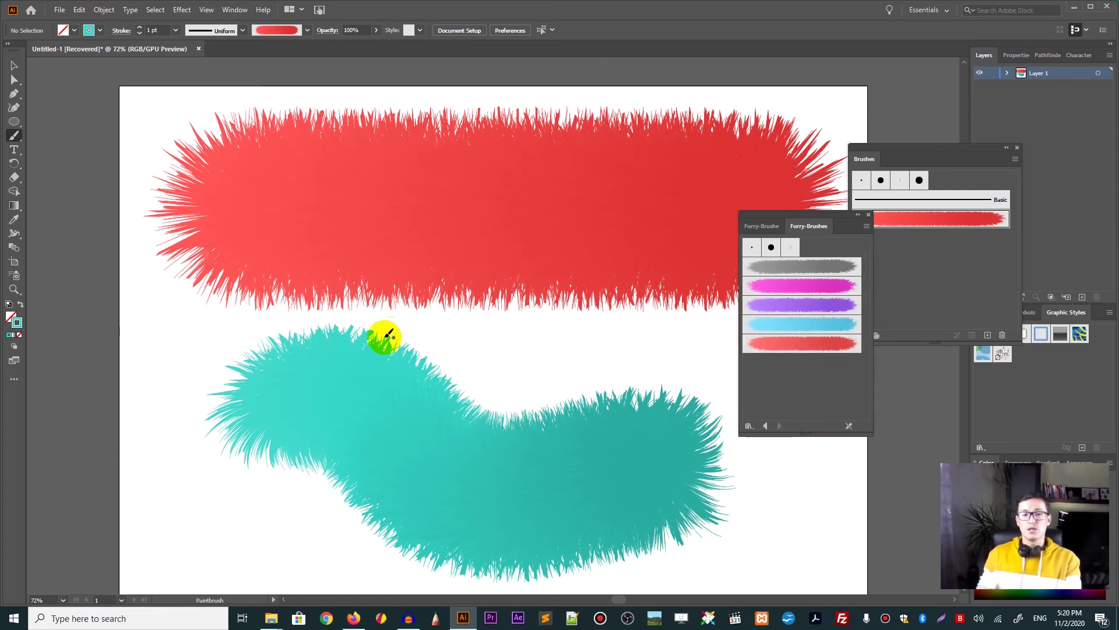
pyautogui.click(750, 428)
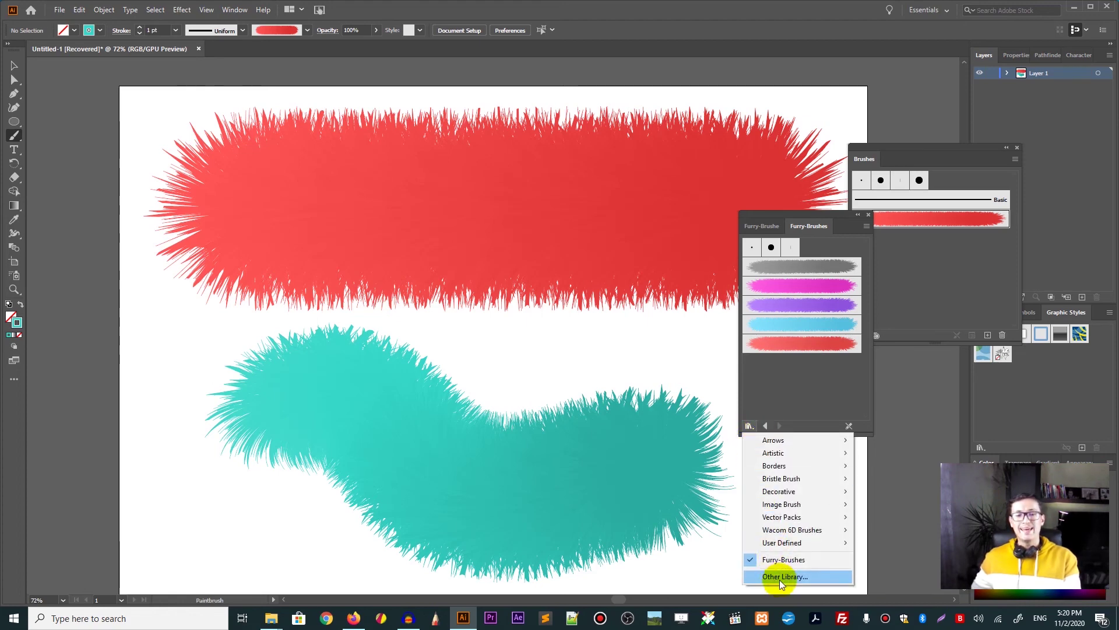
pyautogui.click(807, 229)
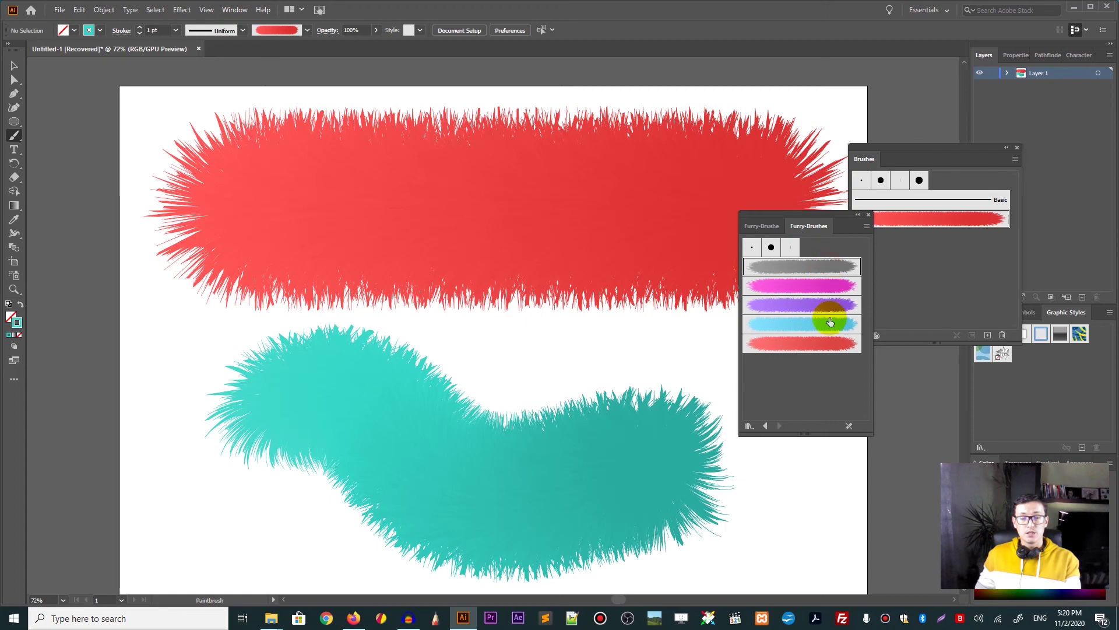
pyautogui.click(827, 343)
pyautogui.keyDown('shift'); pyautogui.click(828, 267); pyautogui.keyUp('shift')
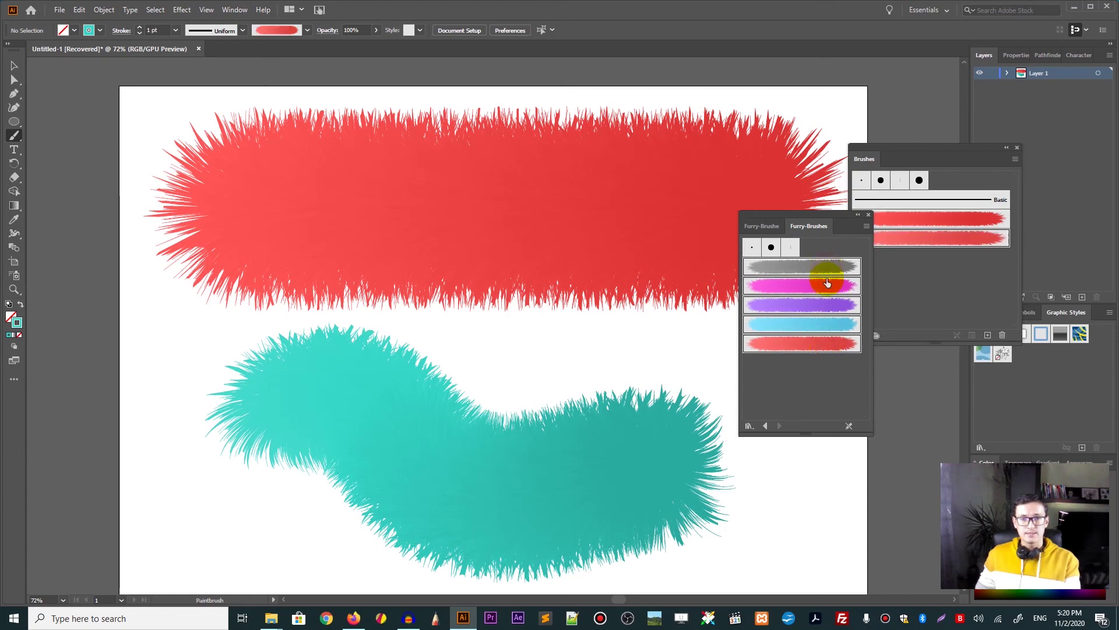
pyautogui.moveTo(819, 274); pyautogui.dragTo(904, 285)
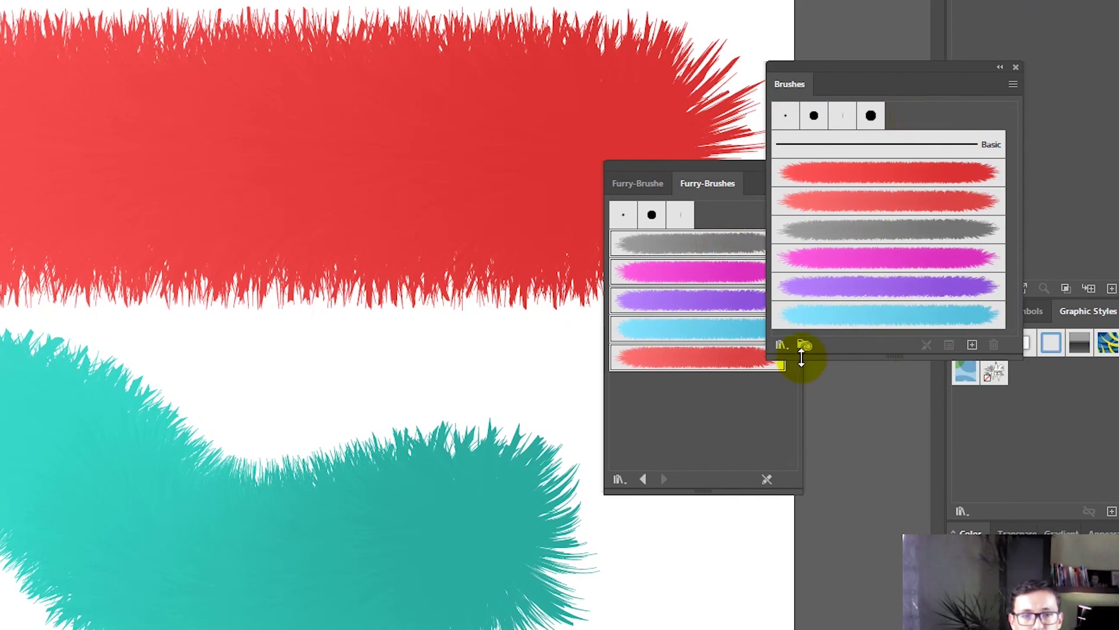
pyautogui.click(782, 345)
# Save the document's brushes, including the furry set, as a brush library with Save Brushes
pyautogui.click(814, 366)
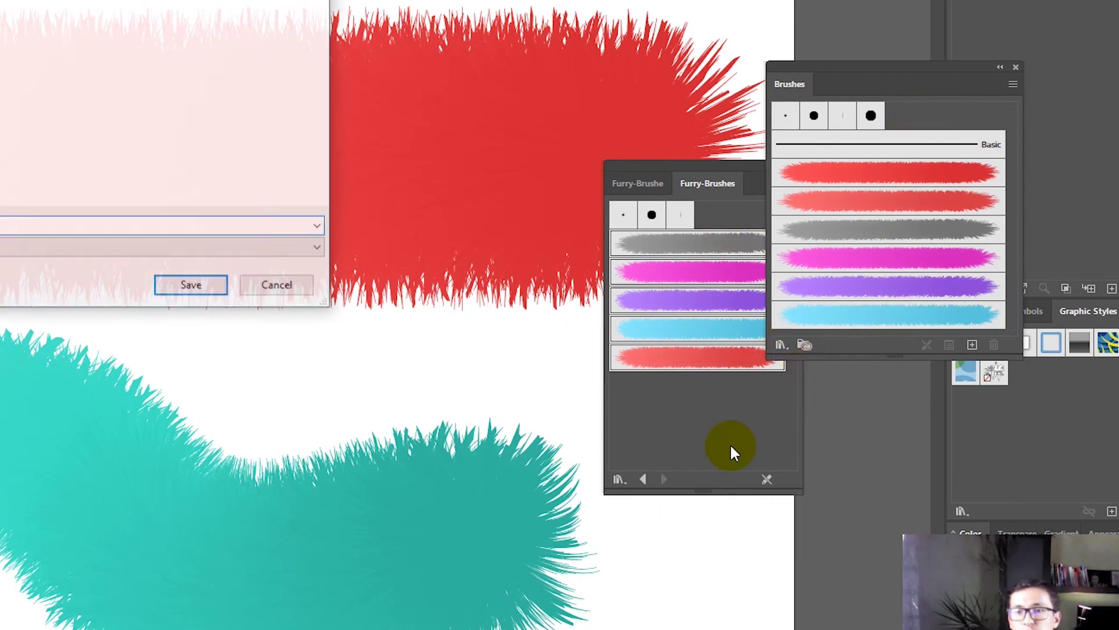